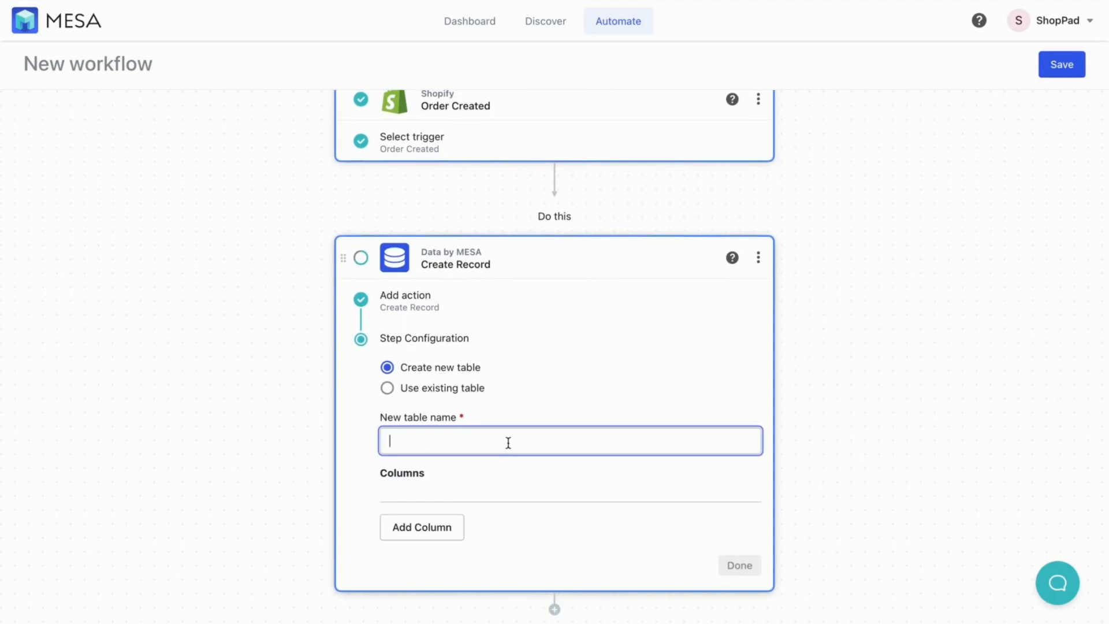
Name the table Detect Coupon Code Abuse and add an Order # Number column from Order Created Number
{"action": "type", "text": "Detect Coupon Code Abuse"}
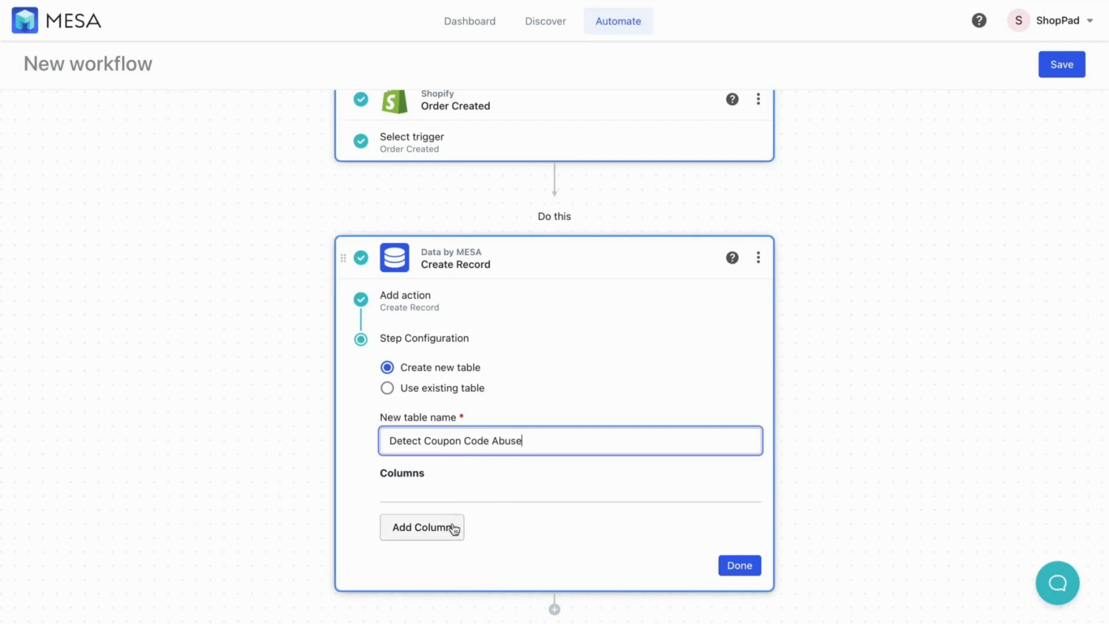
{"action": "left_click", "coordinate": [454, 528]}
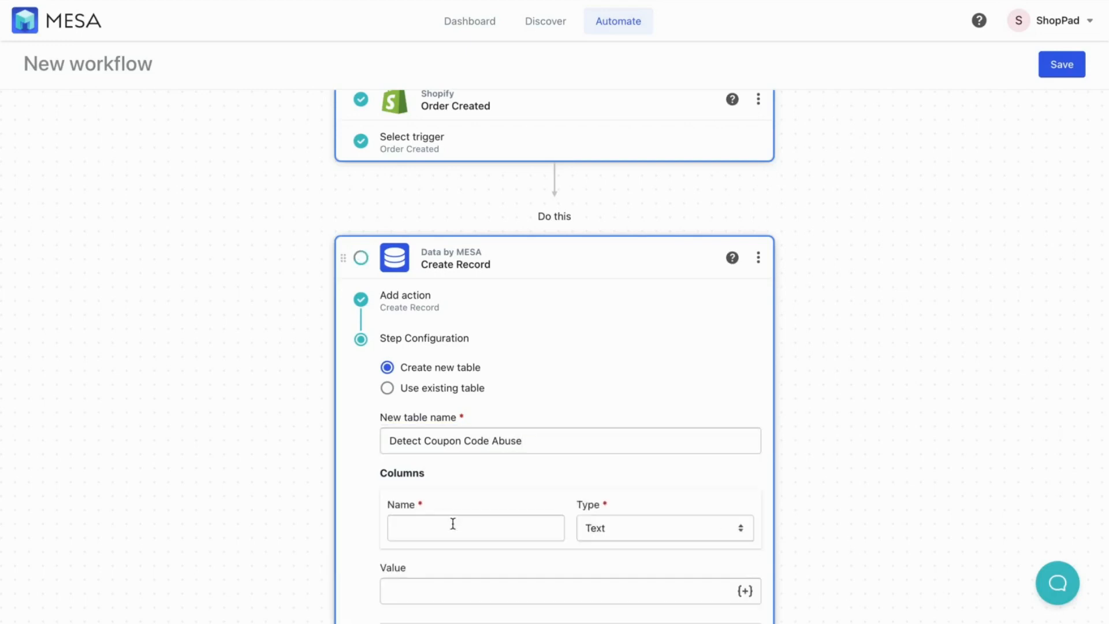
{"action": "scroll", "coordinate": [451, 509], "scroll_direction": "down", "scroll_amount": 2}
{"action": "left_click", "coordinate": [445, 439]}
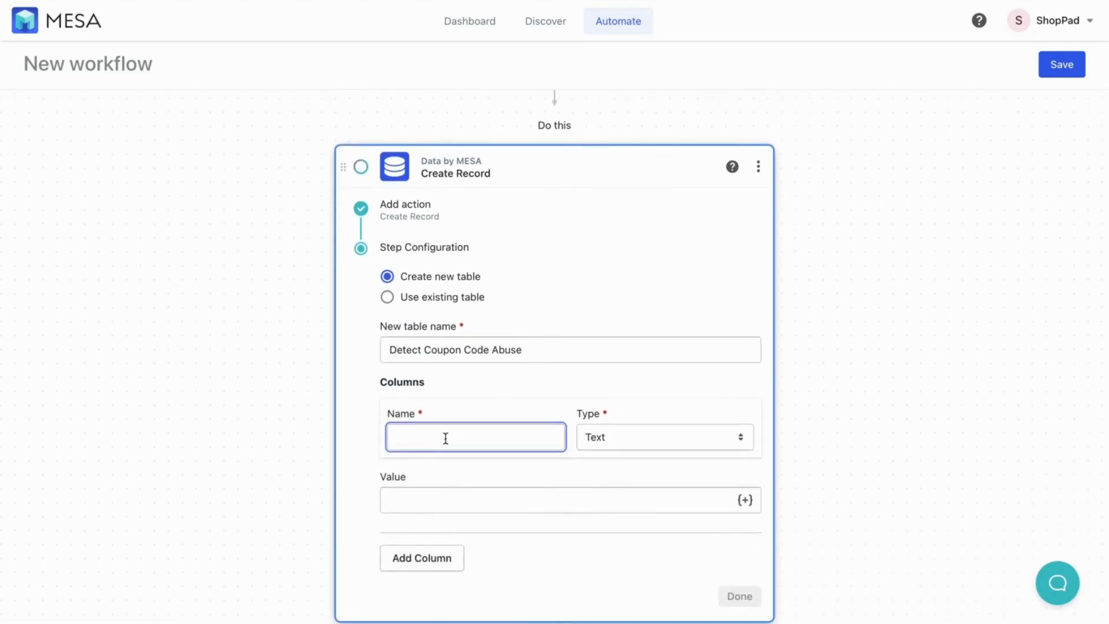
{"action": "type", "text": "Order #"}
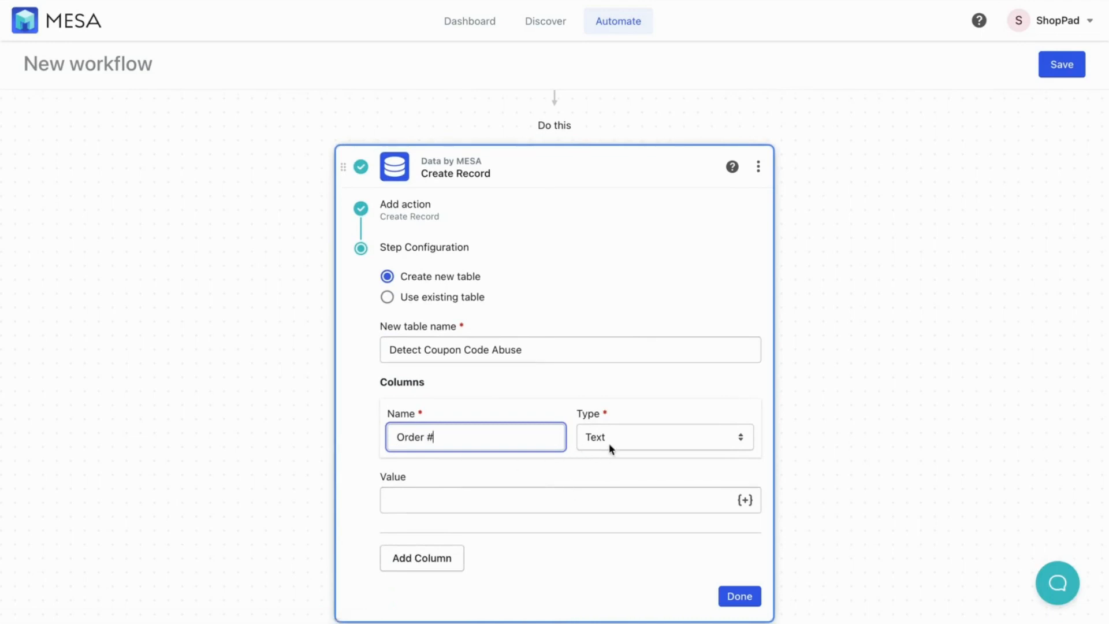
{"action": "left_click", "coordinate": [609, 449]}
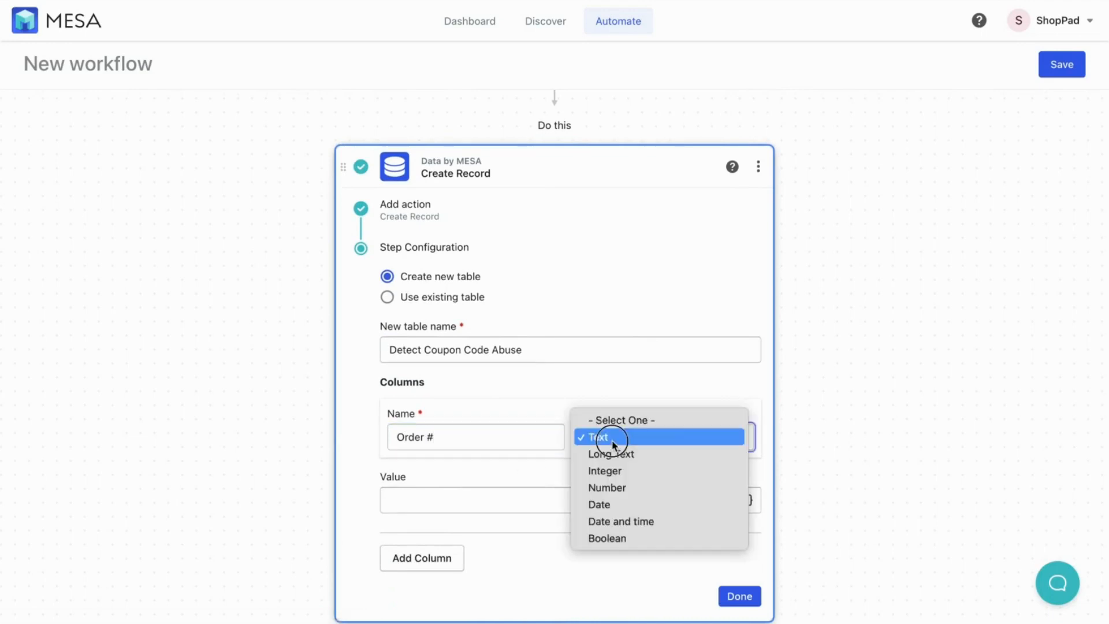
{"action": "left_click", "coordinate": [612, 486]}
{"action": "left_click", "coordinate": [582, 500]}
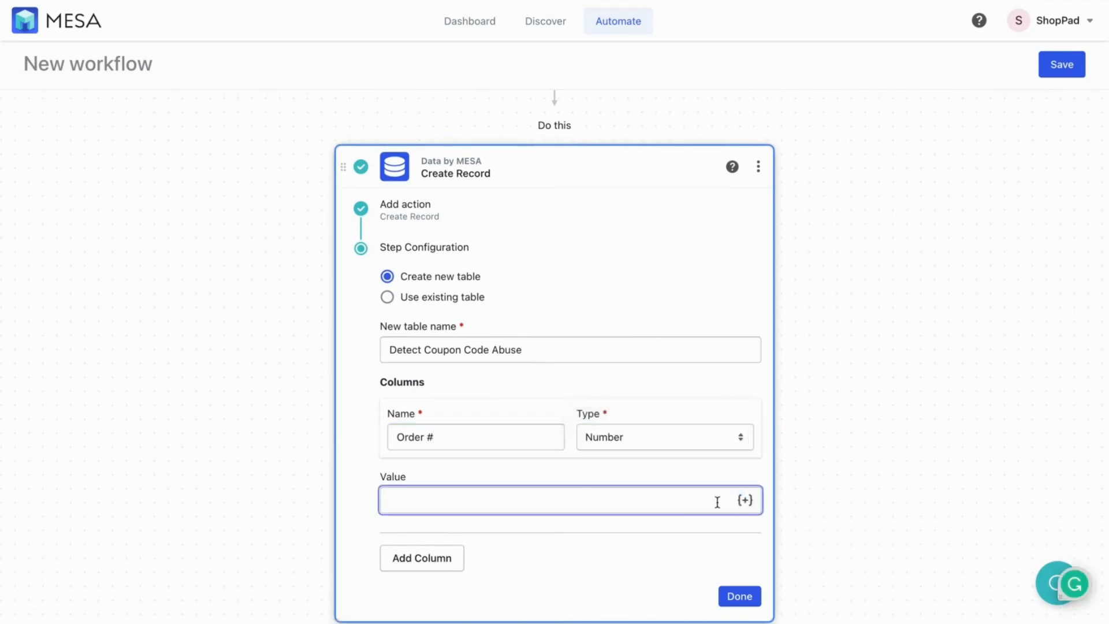
{"action": "left_click", "coordinate": [747, 501]}
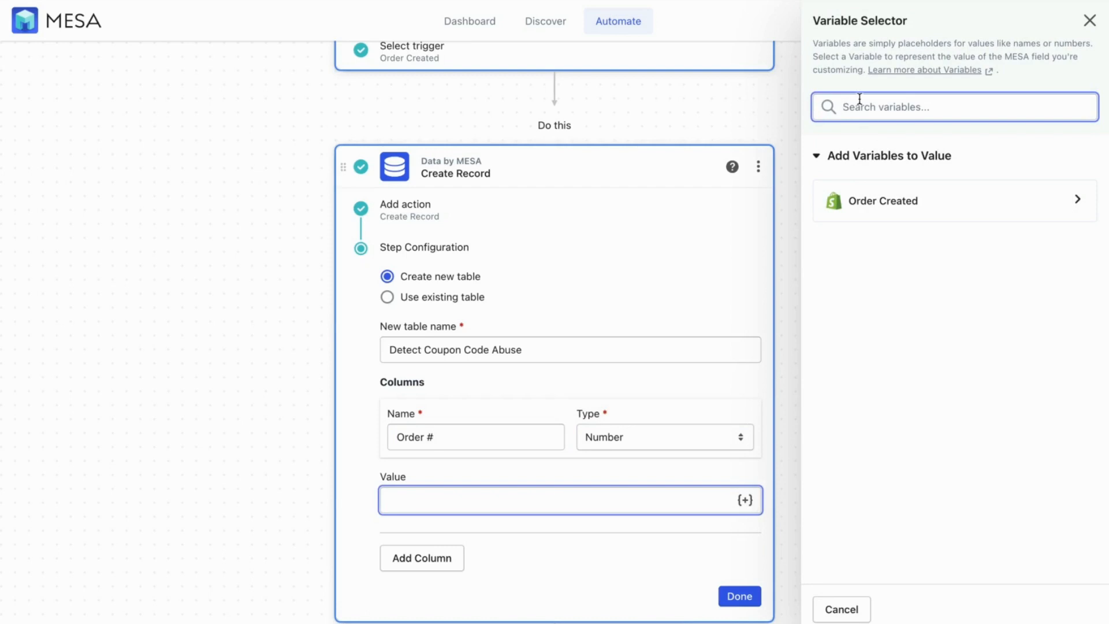
{"action": "type", "text": "number"}
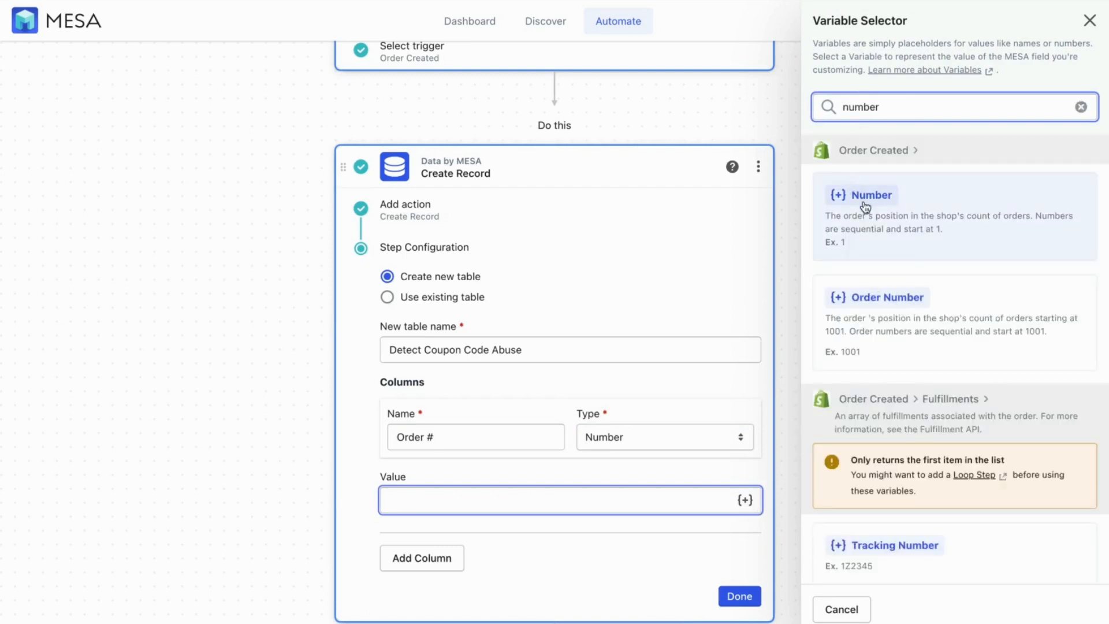
{"action": "left_click", "coordinate": [867, 197]}
Add an Order Total Number column filled from Current Total Price
{"action": "left_click", "coordinate": [428, 559]}
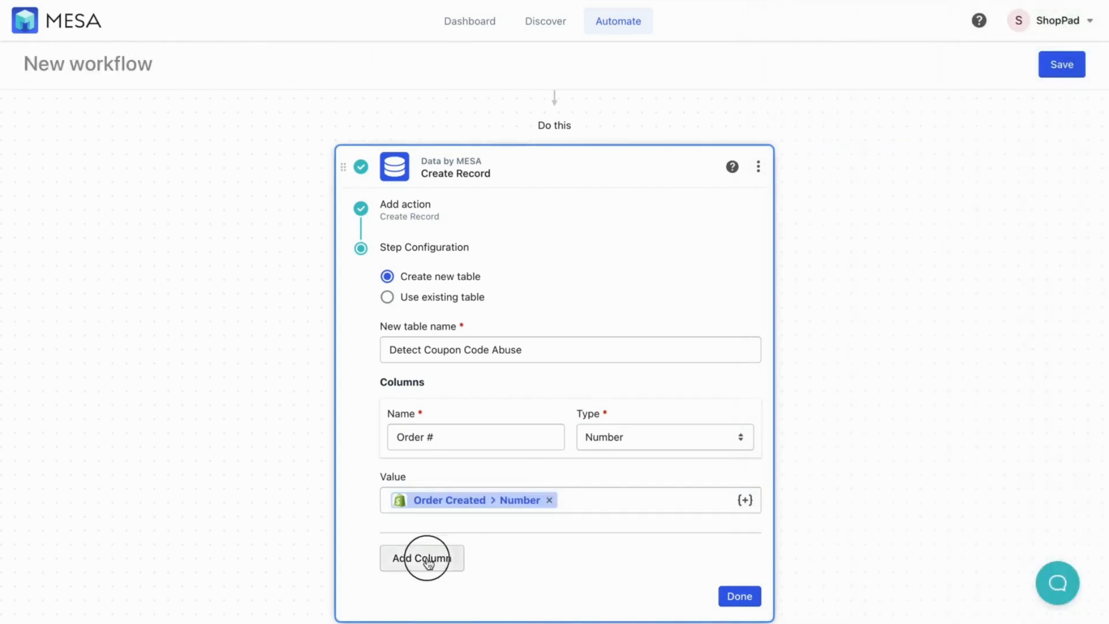
{"action": "scroll", "coordinate": [426, 556], "scroll_direction": "down", "scroll_amount": 3}
{"action": "left_click", "coordinate": [425, 448]}
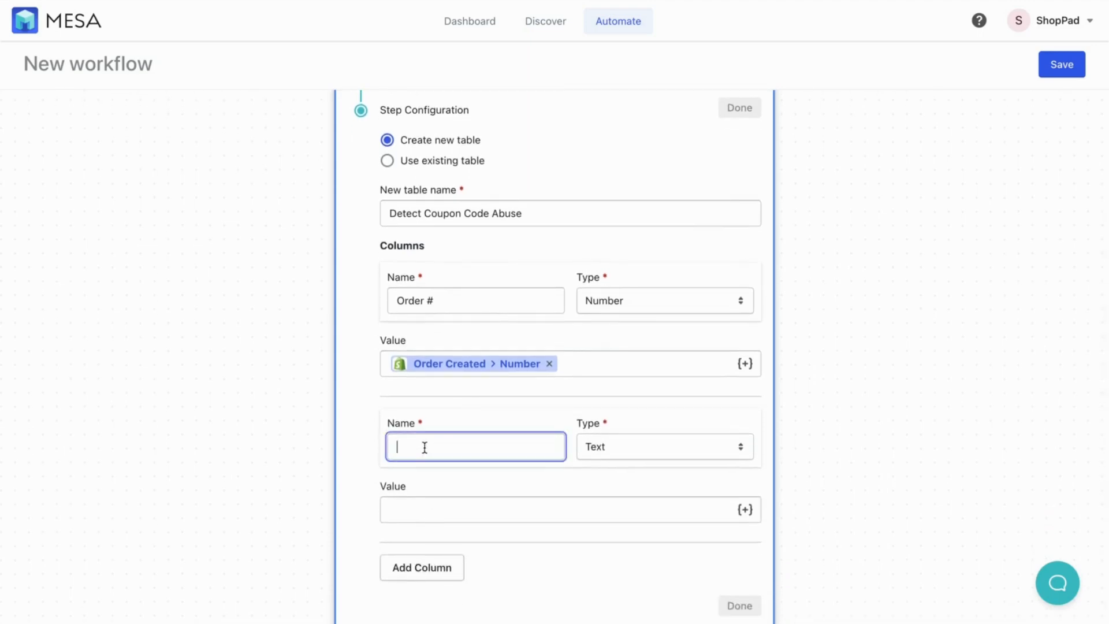
{"action": "type", "text": "Order Total"}
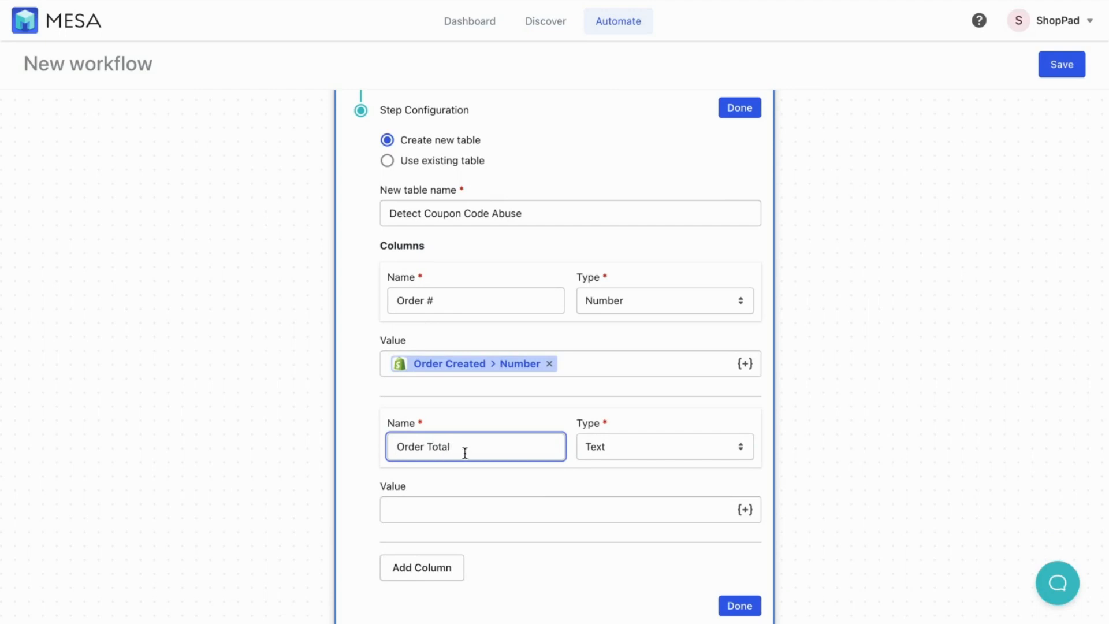
{"action": "left_click", "coordinate": [596, 448]}
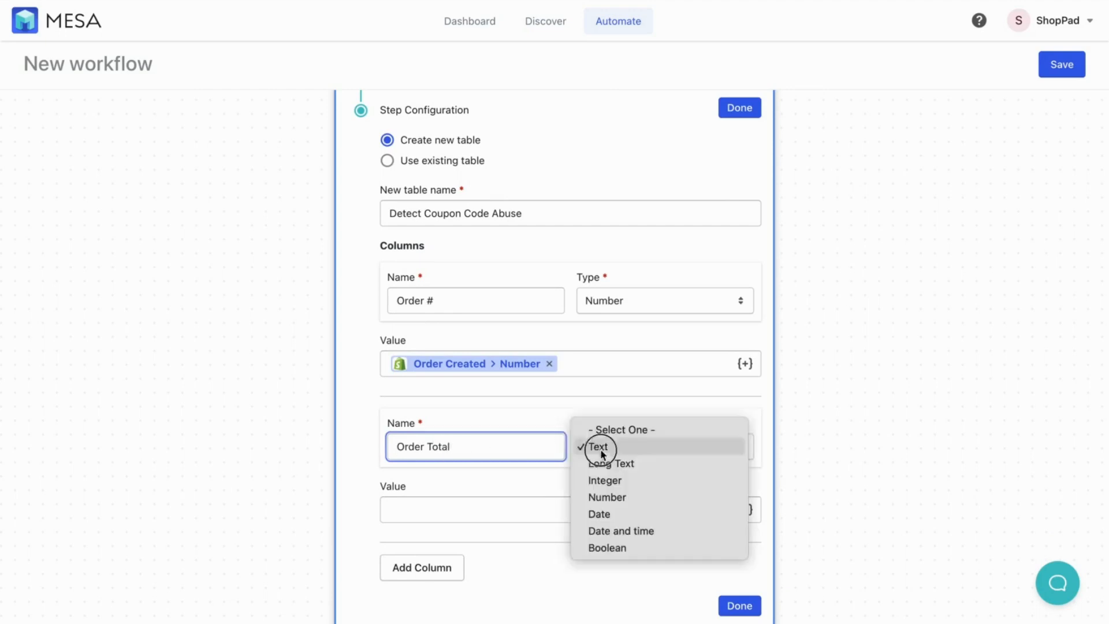
{"action": "left_click", "coordinate": [605, 496]}
{"action": "left_click", "coordinate": [746, 510]}
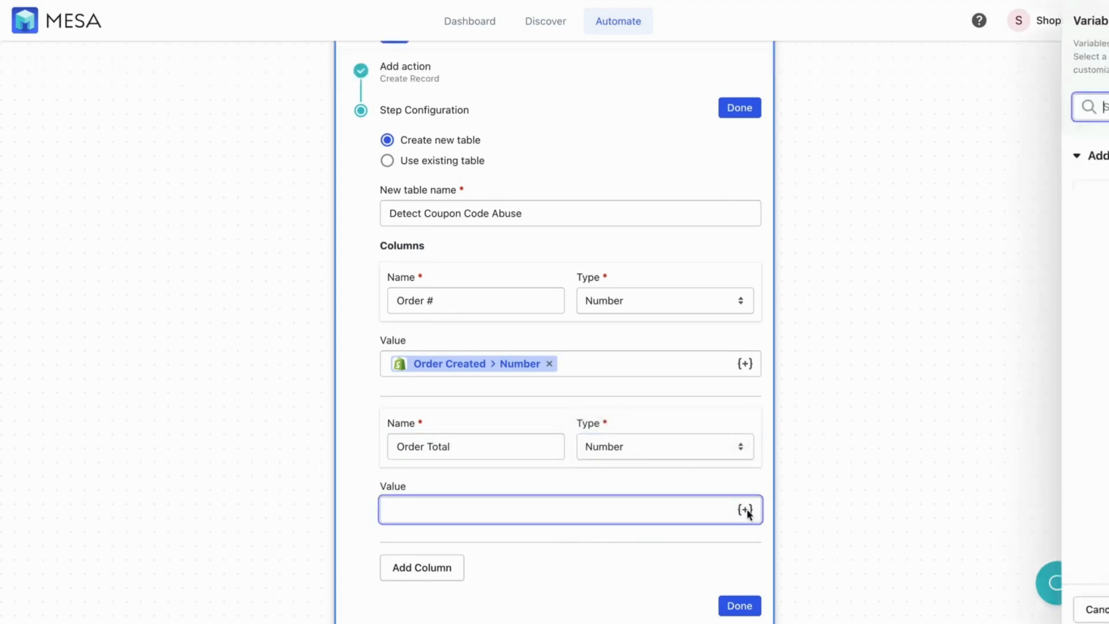
{"action": "type", "text": "total"}
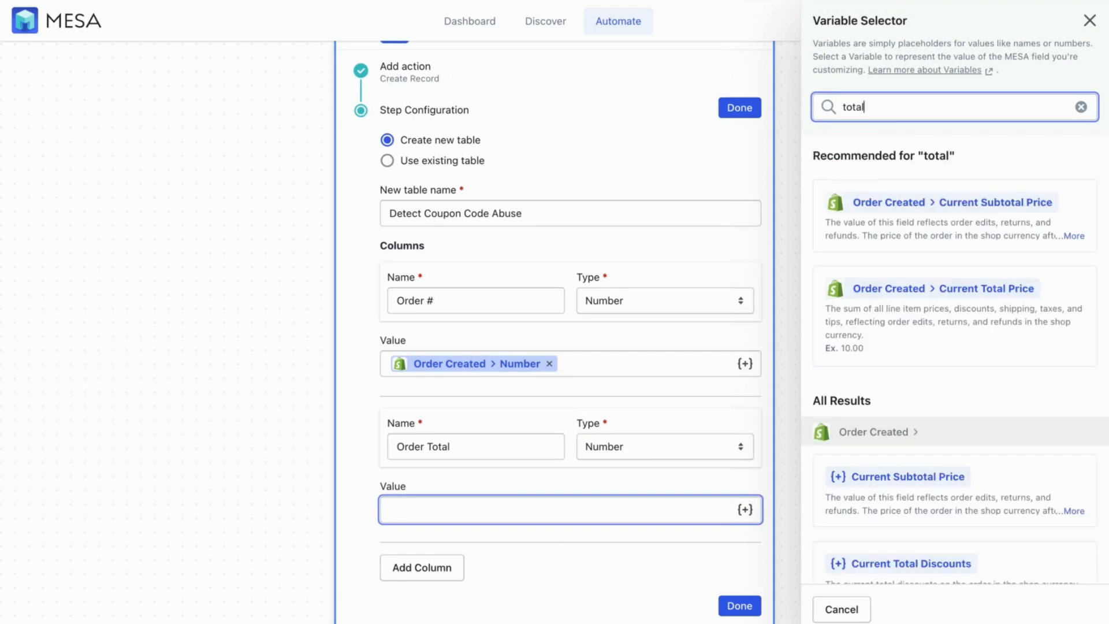
{"action": "scroll", "coordinate": [949, 162], "scroll_direction": "down", "scroll_amount": 1}
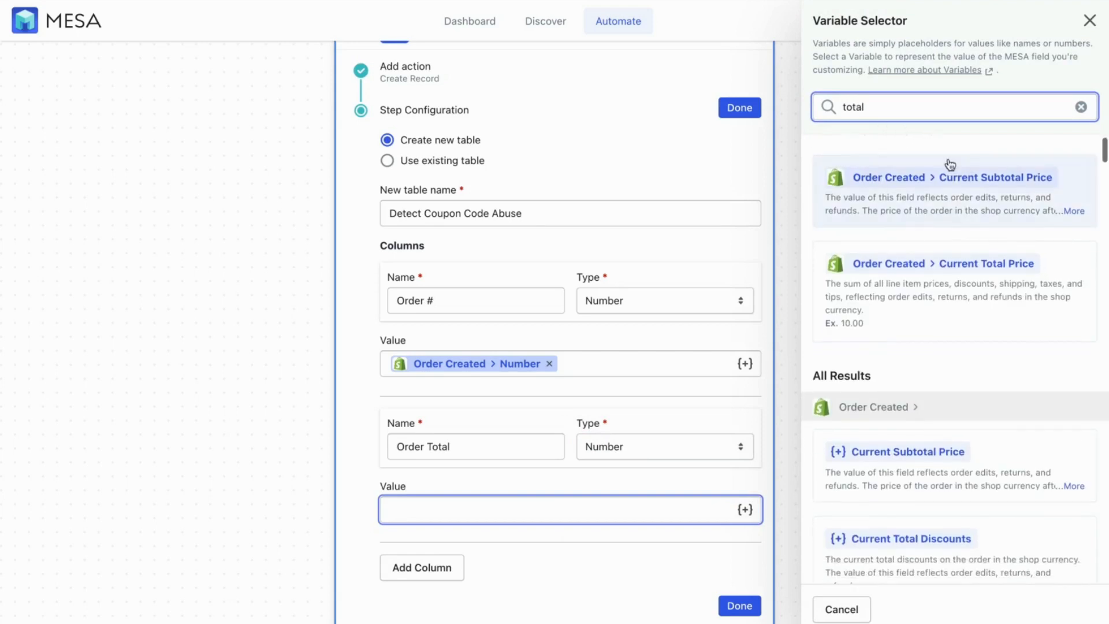
{"action": "left_click", "coordinate": [953, 290]}
{"action": "left_click", "coordinate": [441, 567]}
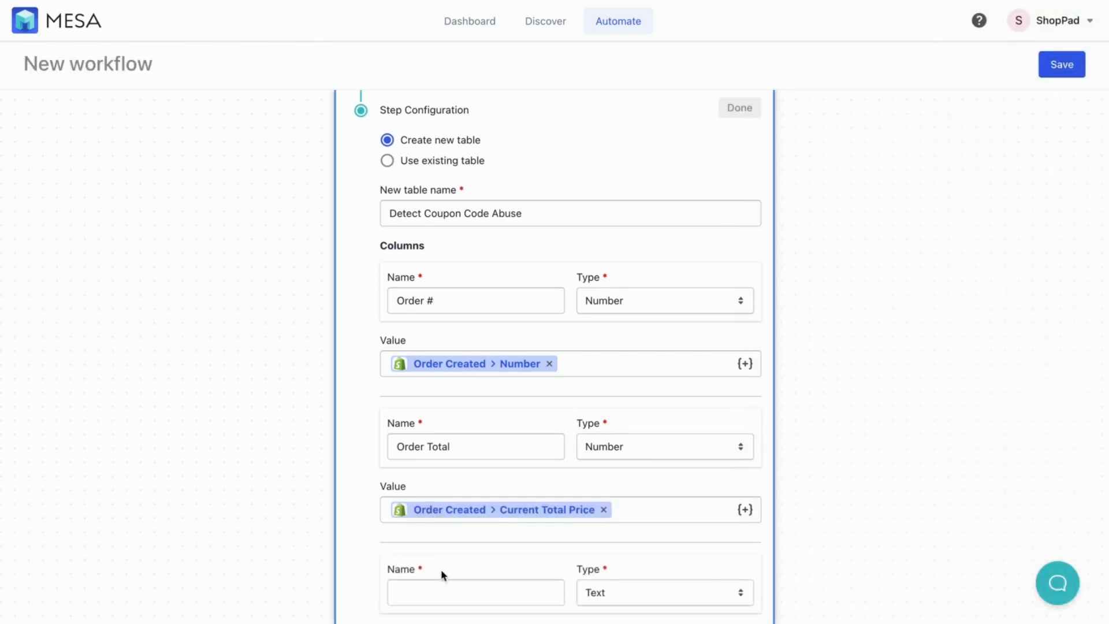
Add an Order Total Discounts Number column filled from Current Total Discounts
{"action": "left_click", "coordinate": [425, 588]}
{"action": "type", "text": "Order Total Discounts"}
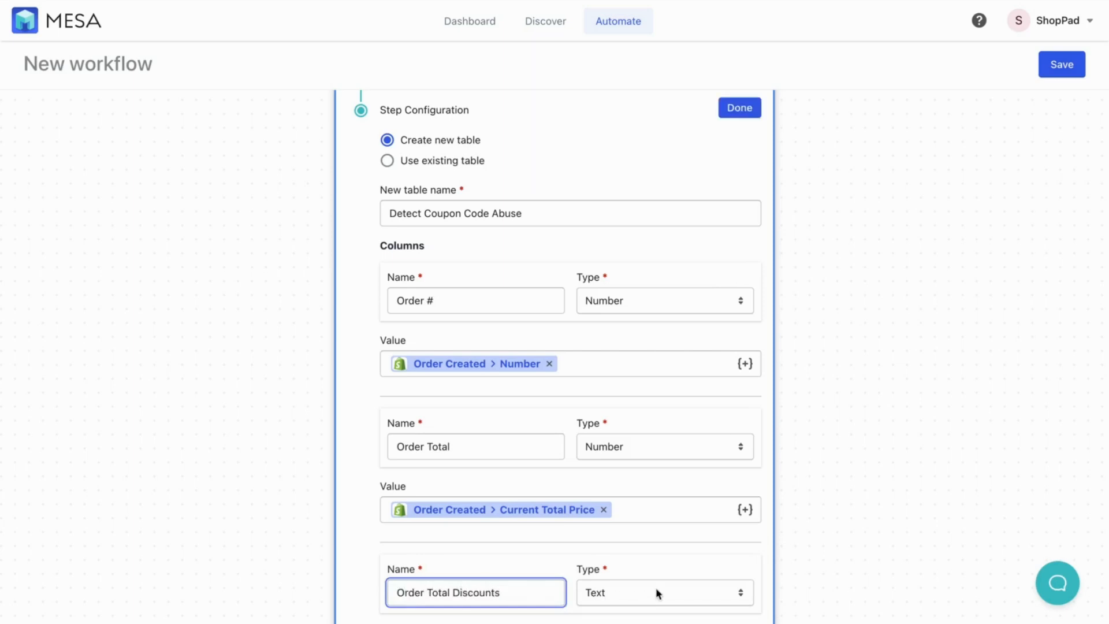
{"action": "left_click", "coordinate": [656, 592]}
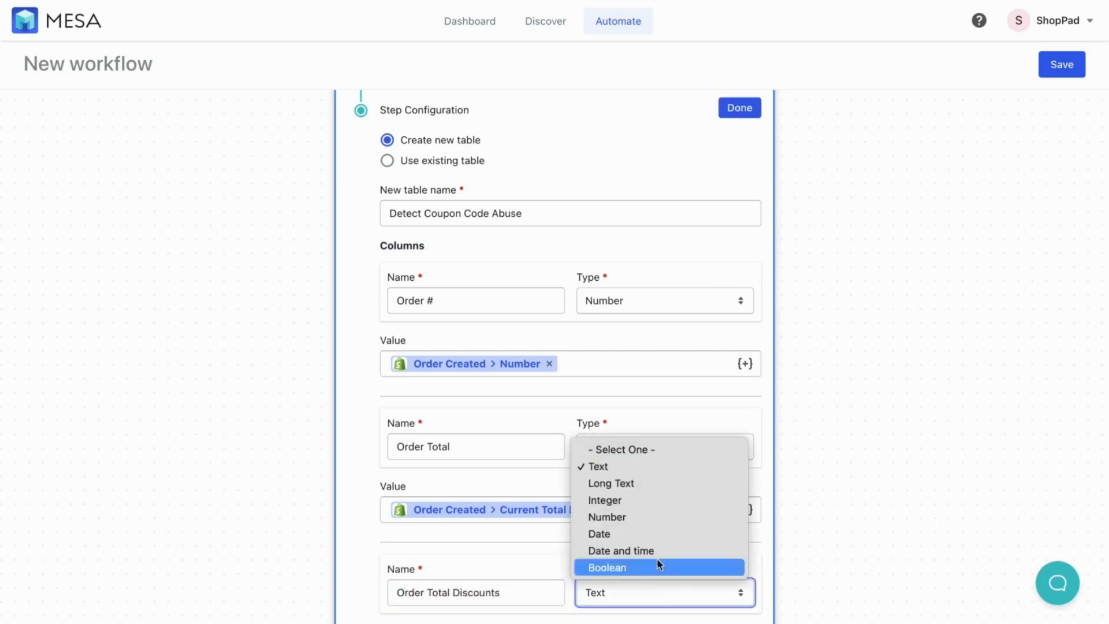
{"action": "left_click", "coordinate": [649, 518]}
{"action": "scroll", "coordinate": [647, 515], "scroll_direction": "down", "scroll_amount": 1}
{"action": "scroll", "coordinate": [647, 515], "scroll_direction": "down", "scroll_amount": 3}
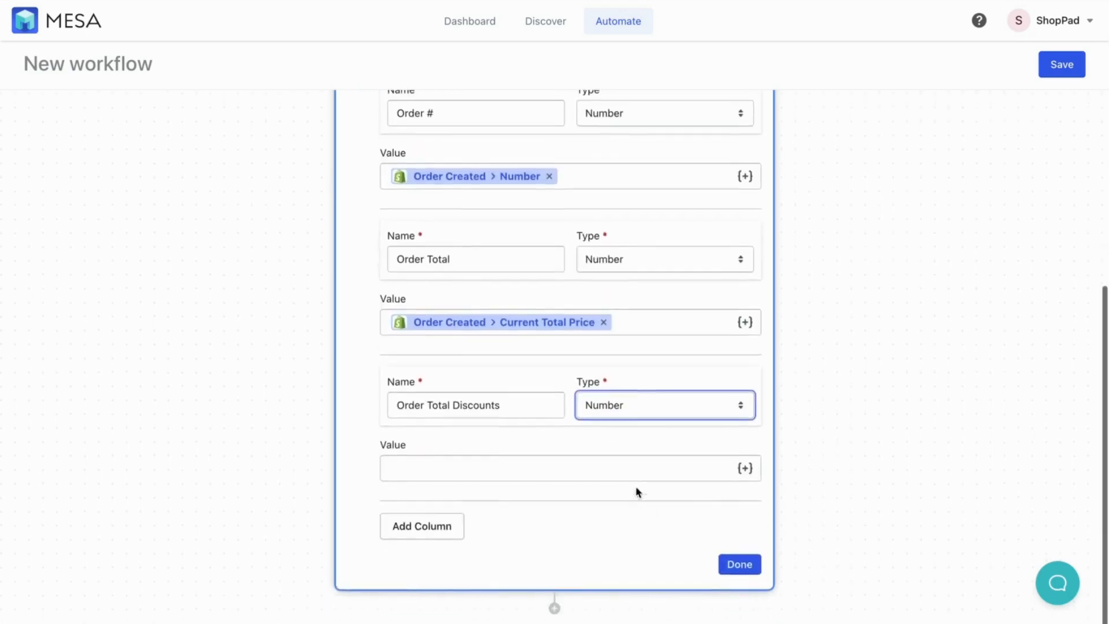
{"action": "left_click", "coordinate": [746, 469]}
{"action": "type", "text": "discount"}
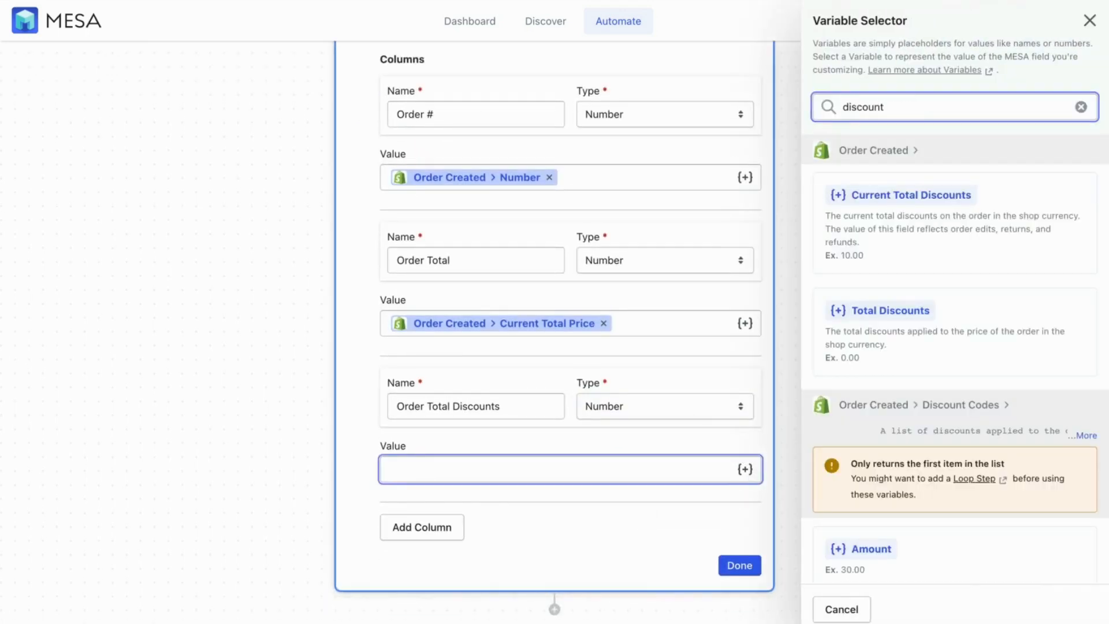
{"action": "left_click", "coordinate": [932, 197]}
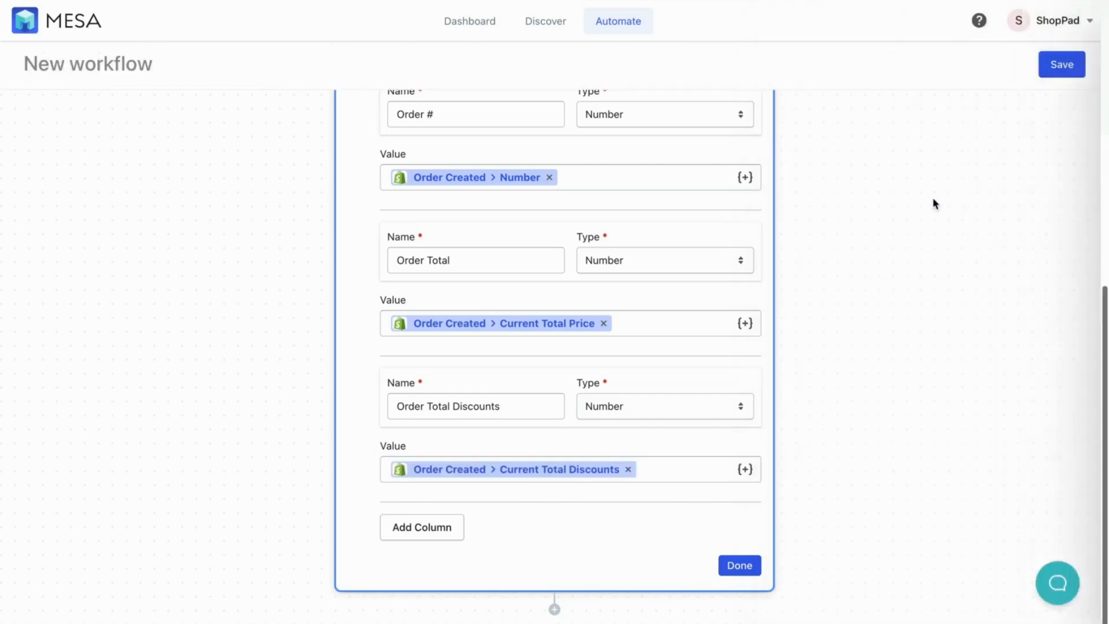
Add an Order Date column of type Date from Order Created > Created At and finish the step
{"action": "left_click", "coordinate": [424, 529]}
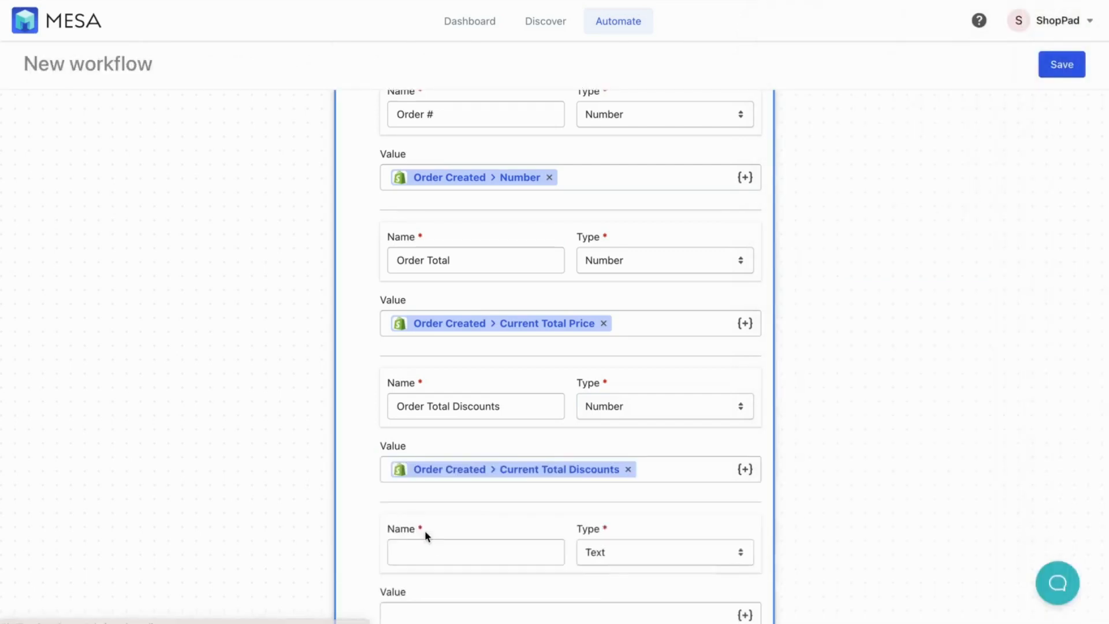
{"action": "scroll", "coordinate": [424, 531], "scroll_direction": "down", "scroll_amount": 3}
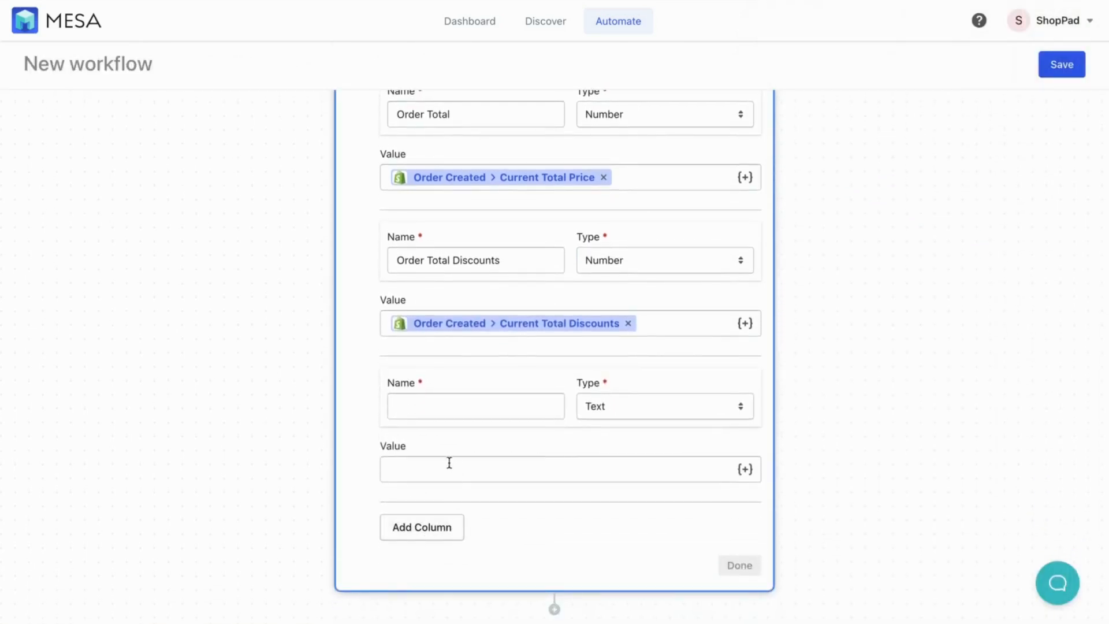
{"action": "left_click", "coordinate": [433, 407]}
{"action": "type", "text": "Order Date"}
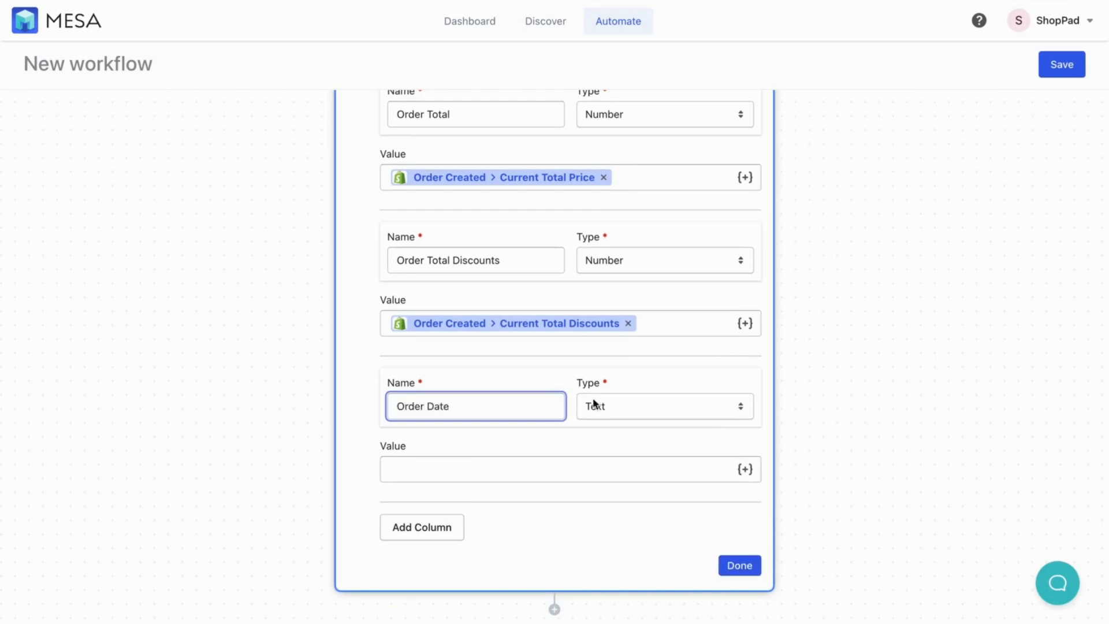
{"action": "left_click", "coordinate": [595, 404]}
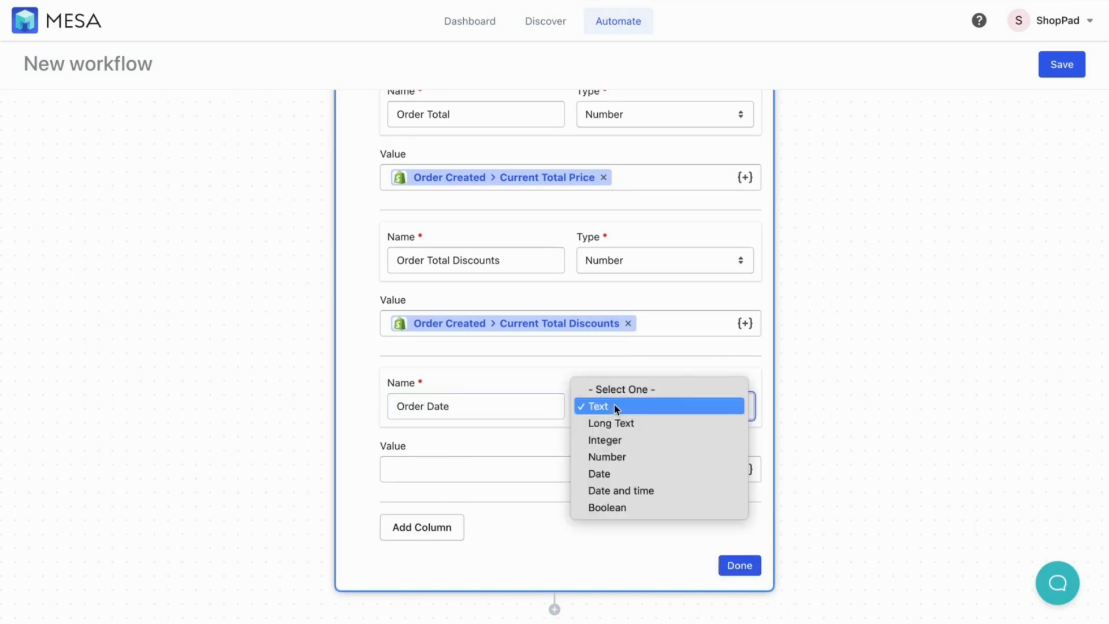
{"action": "left_click", "coordinate": [607, 471]}
{"action": "left_click", "coordinate": [744, 470]}
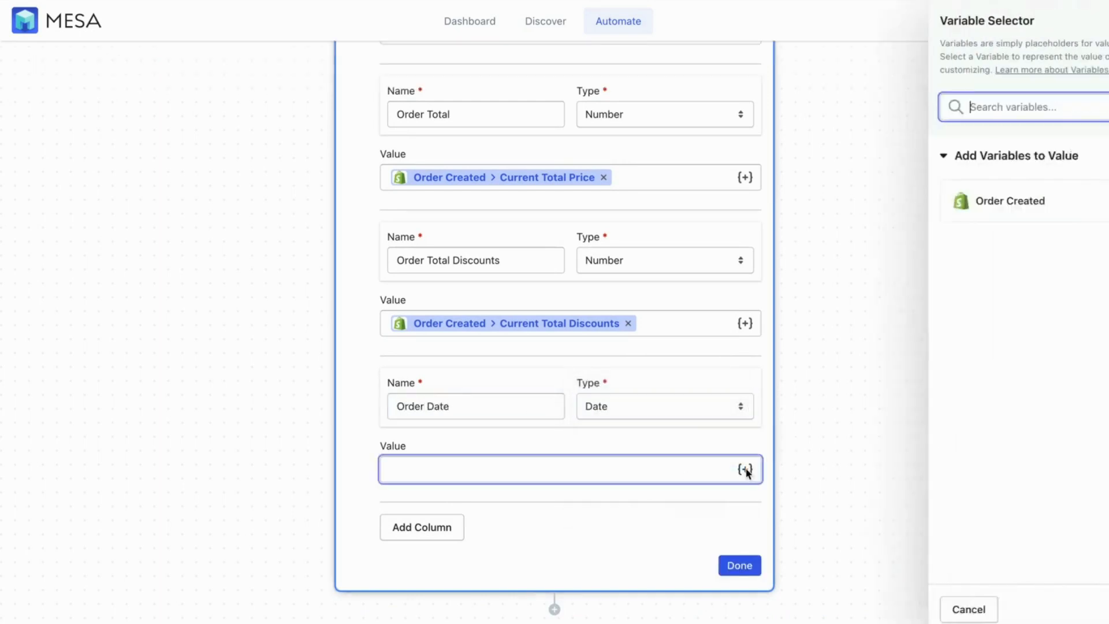
{"action": "type", "text": "created"}
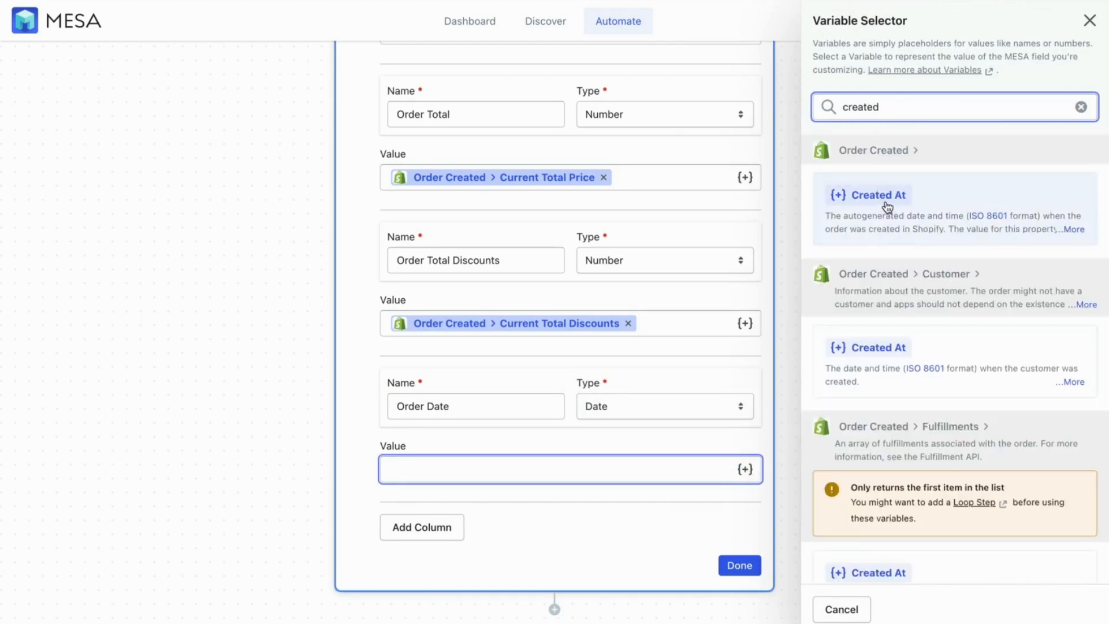
{"action": "left_click", "coordinate": [888, 207]}
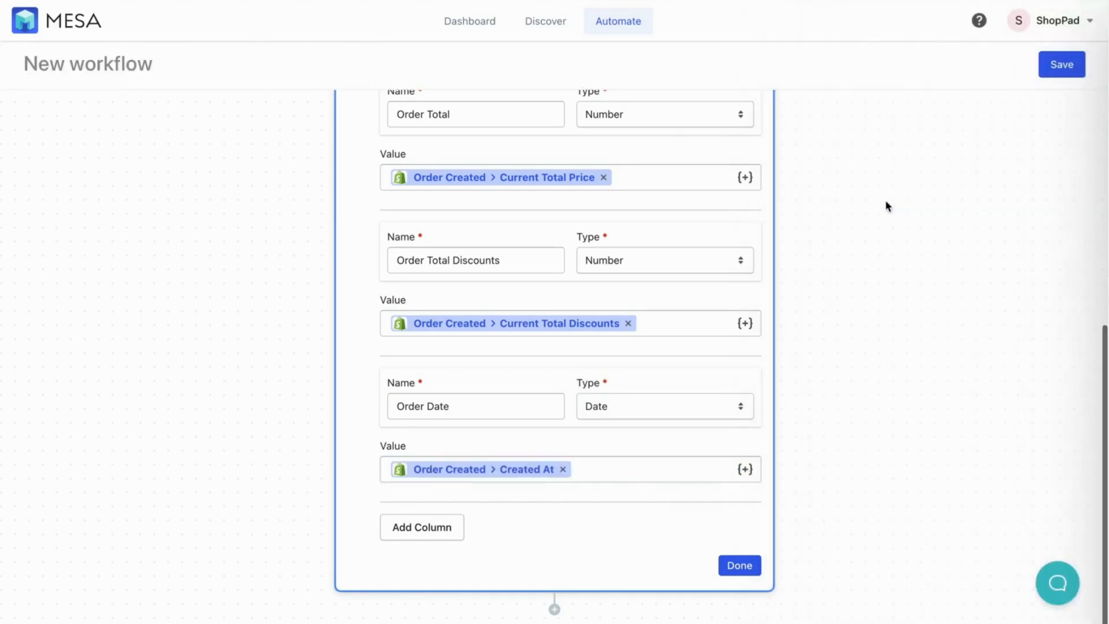
{"action": "left_click", "coordinate": [745, 568]}
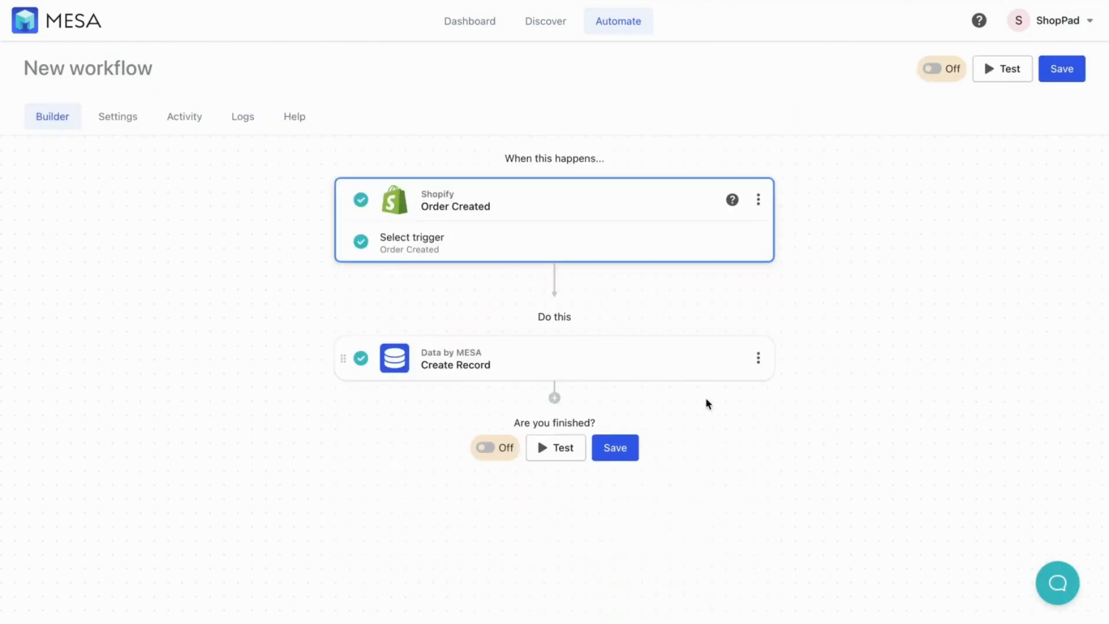
Save the workflow as 'Orders to Database' and switch it on
{"action": "left_click", "coordinate": [671, 202]}
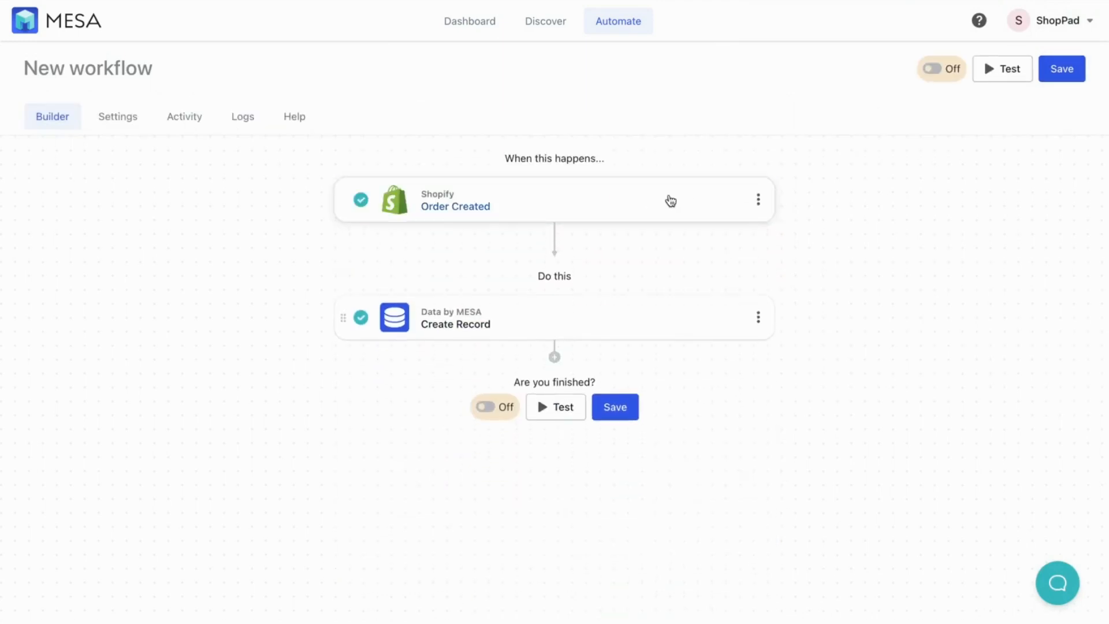
{"action": "left_click", "coordinate": [624, 408]}
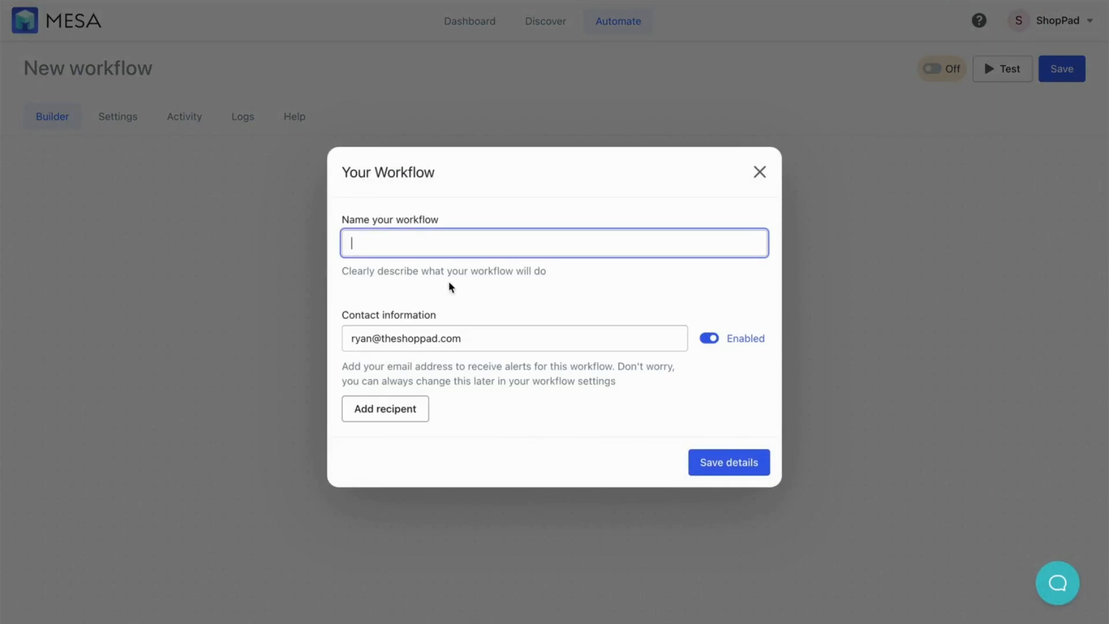
{"action": "type", "text": "Orders to Database"}
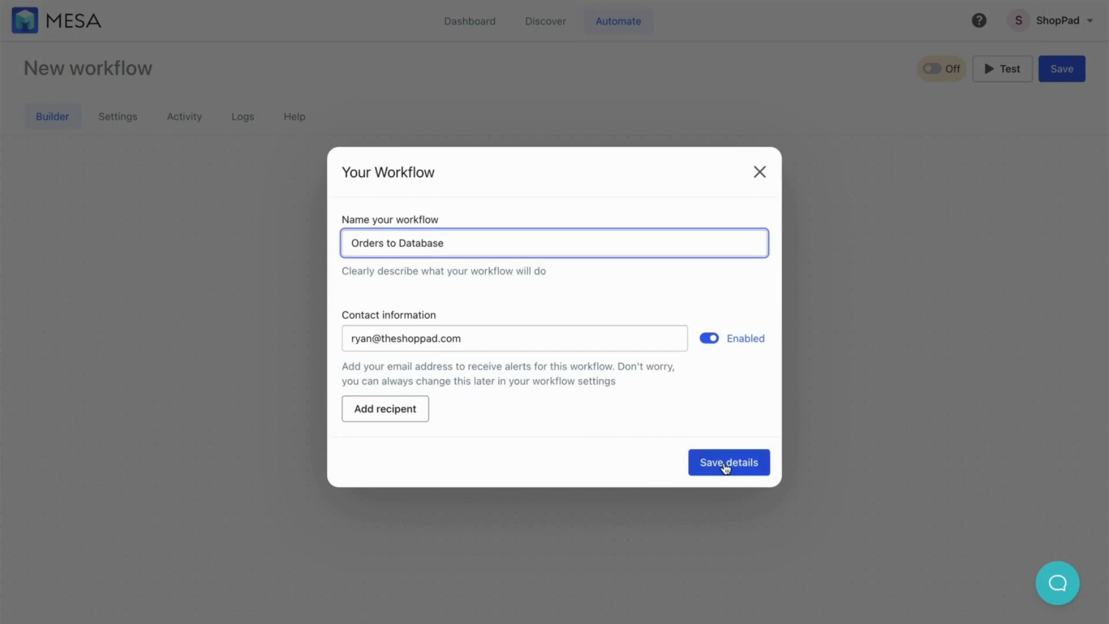
{"action": "left_click", "coordinate": [726, 463]}
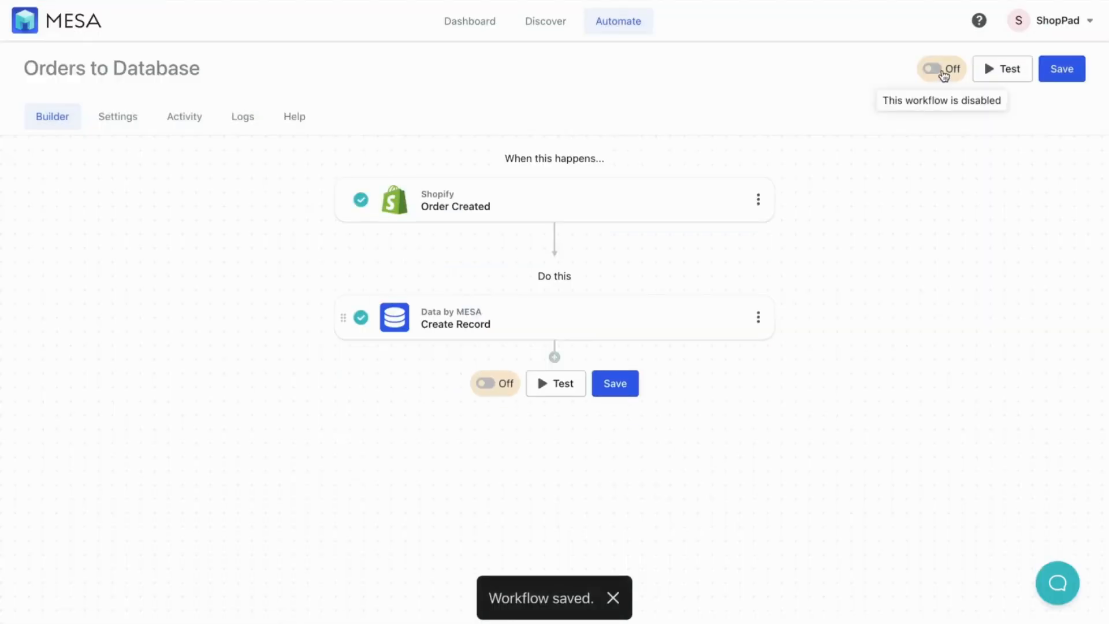
{"action": "left_click", "coordinate": [940, 71]}
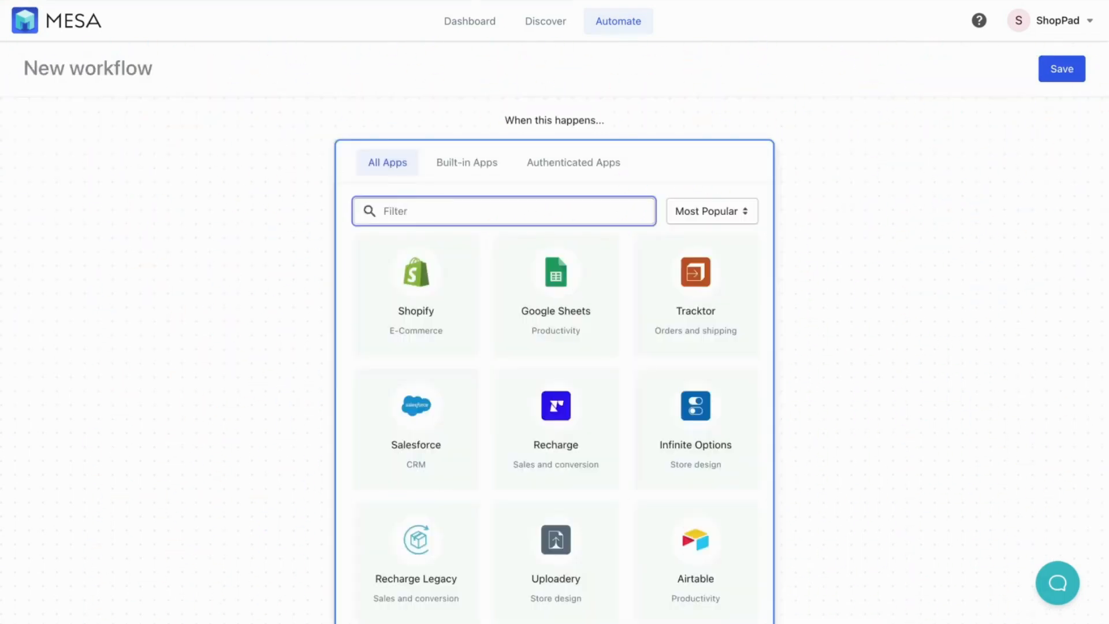
Trigger the new workflow on Data by MESA Record Created in the Orders Coupon Code Abuse table
{"action": "type", "text": "data"}
{"action": "left_click", "coordinate": [419, 296]}
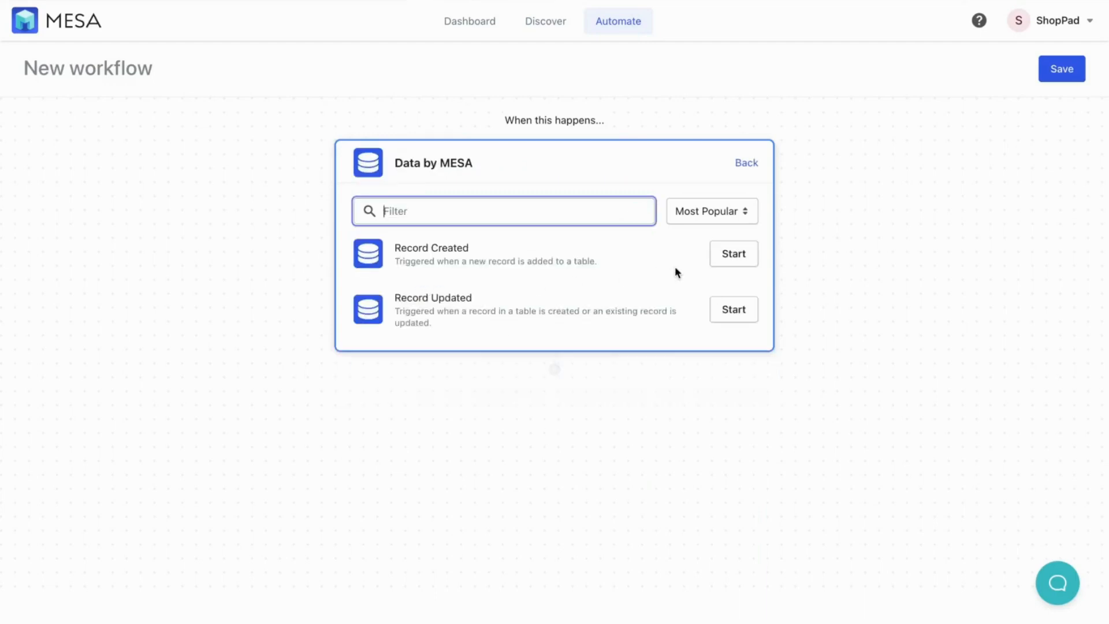
{"action": "left_click", "coordinate": [726, 261]}
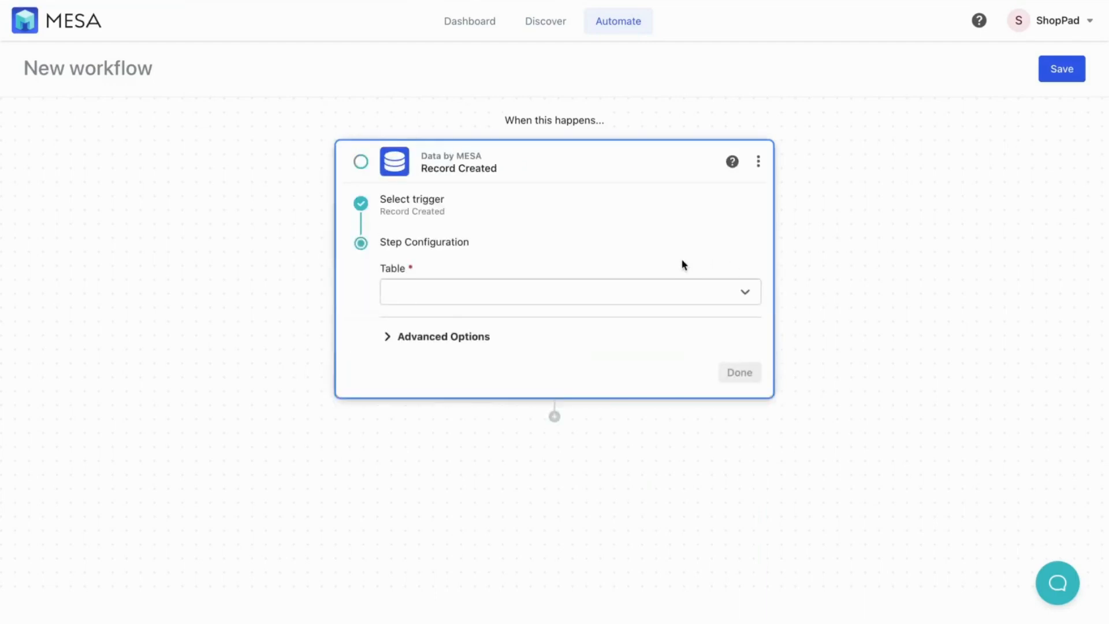
{"action": "left_click", "coordinate": [647, 290]}
{"action": "left_click", "coordinate": [473, 358]}
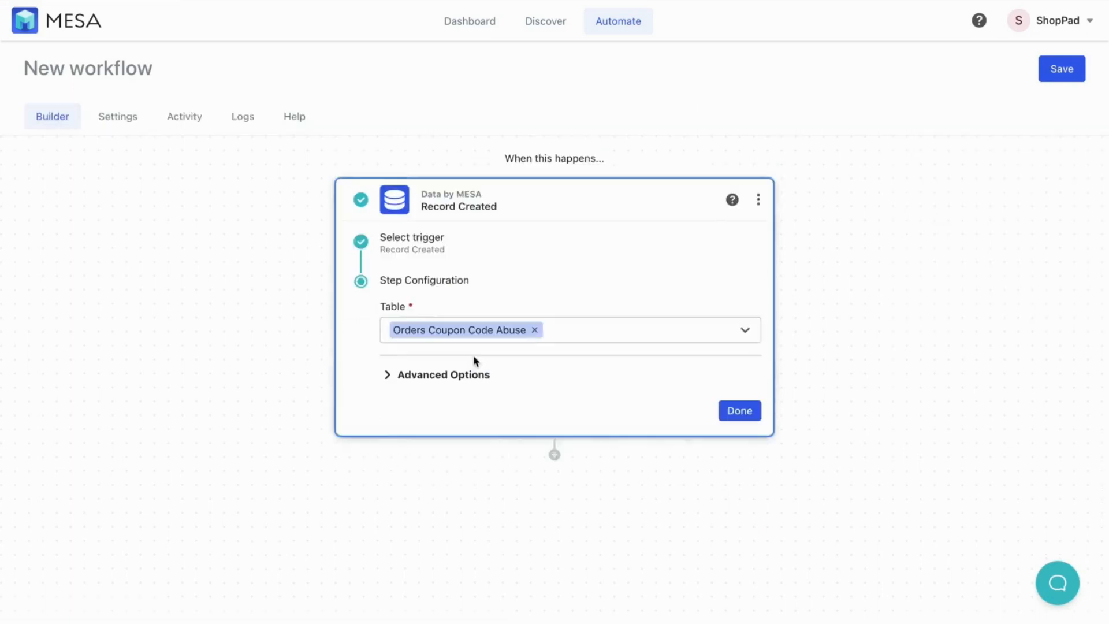
{"action": "left_click", "coordinate": [466, 375]}
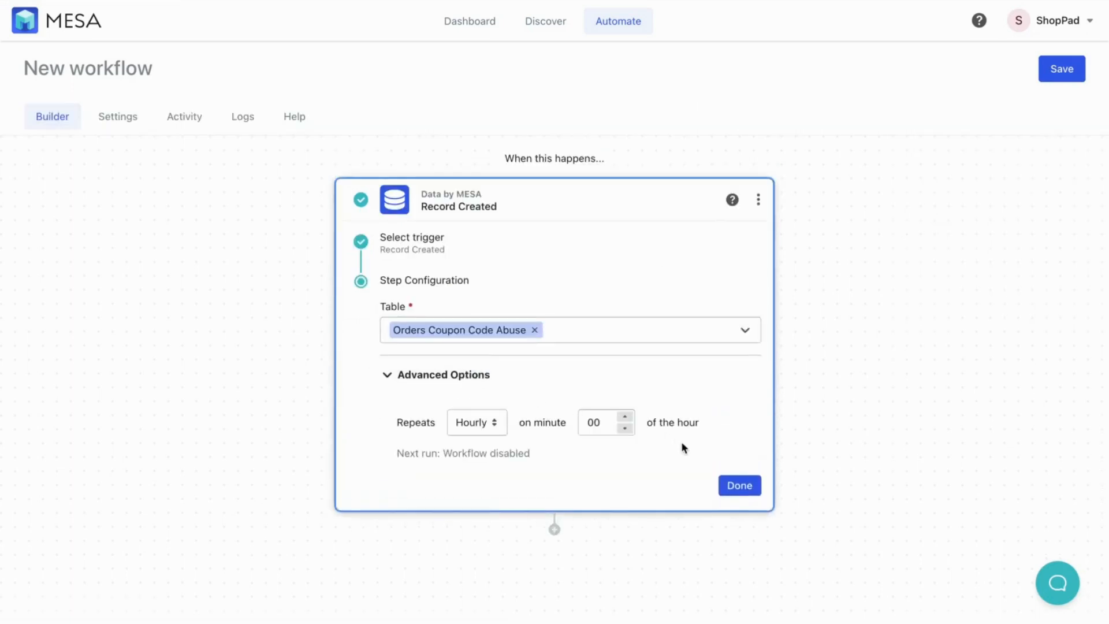
{"action": "left_click", "coordinate": [738, 485]}
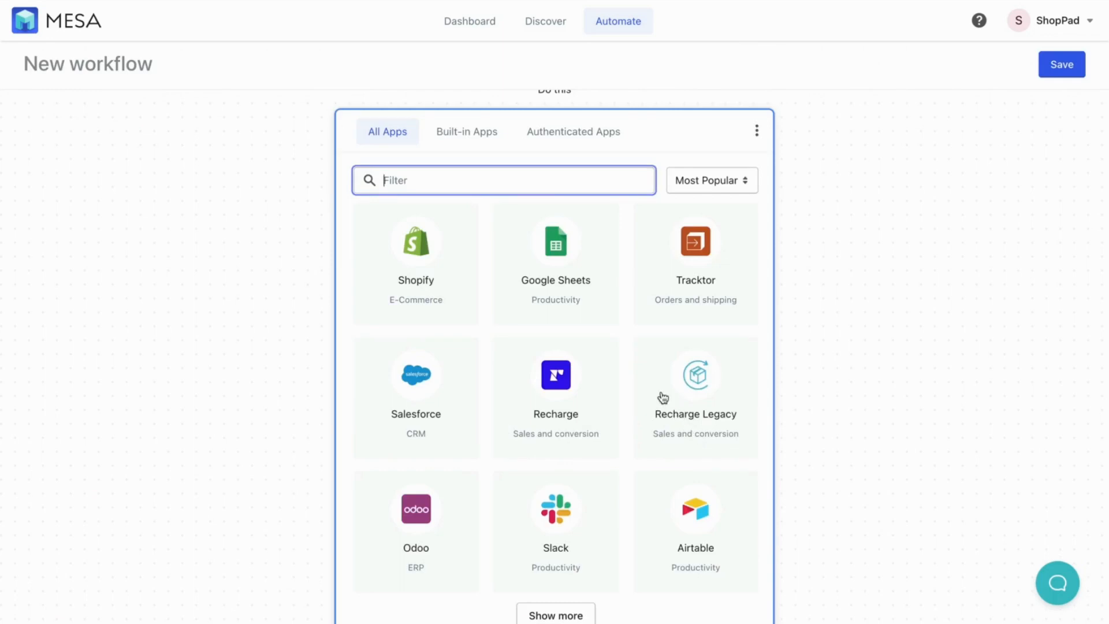
Add a Data by MESA Query action on the Orders Coupon Code Abuse table
{"action": "scroll", "coordinate": [426, 180], "scroll_direction": "up", "scroll_amount": 4}
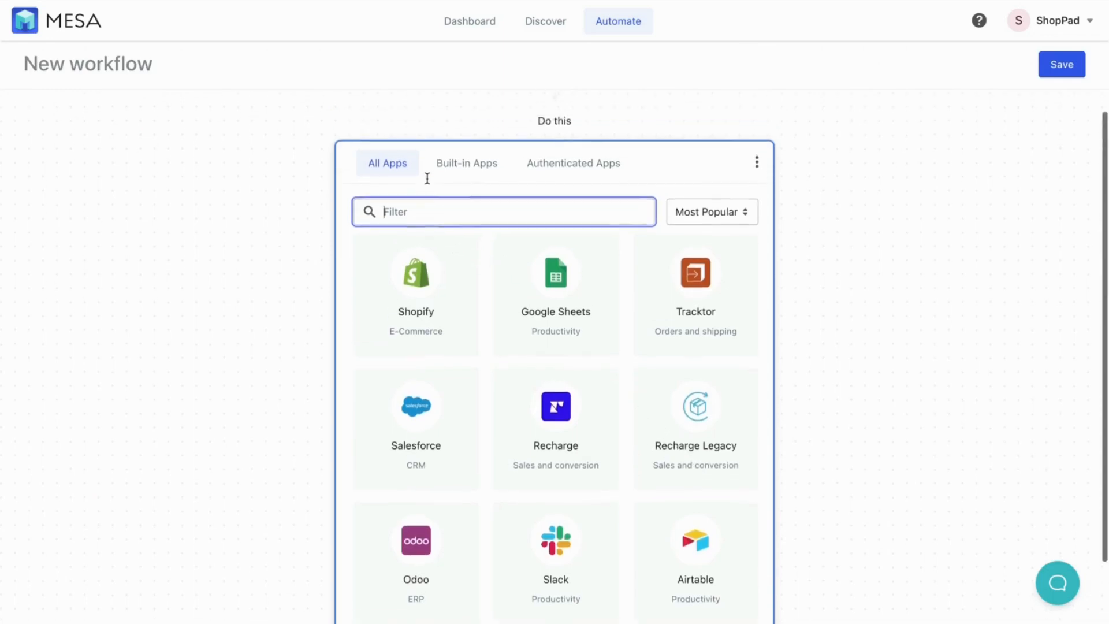
{"action": "type", "text": "data"}
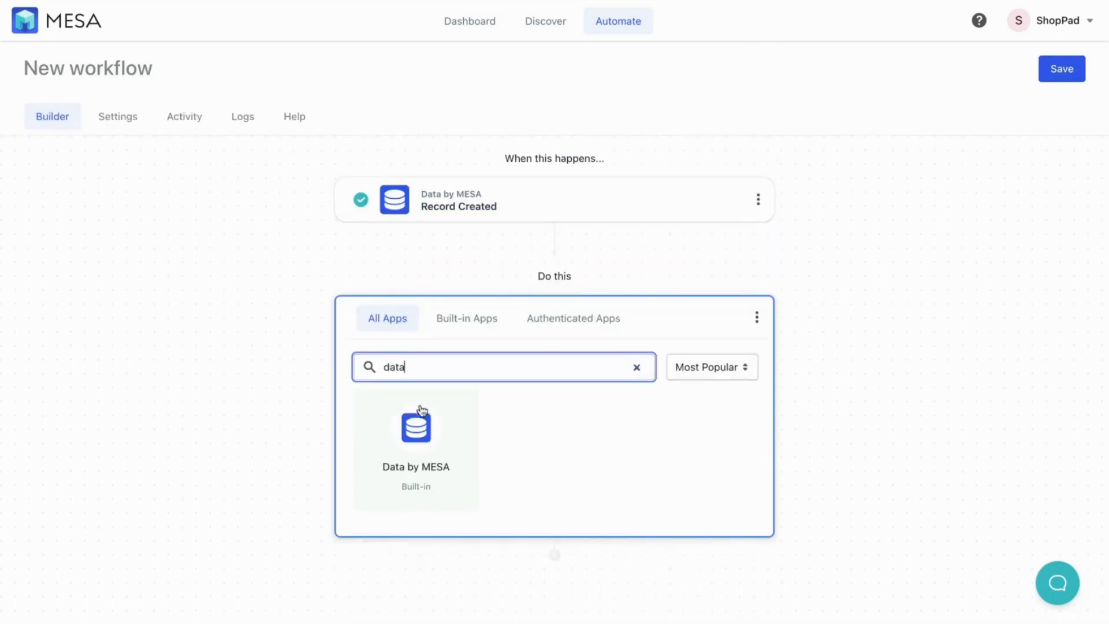
{"action": "left_click", "coordinate": [421, 415]}
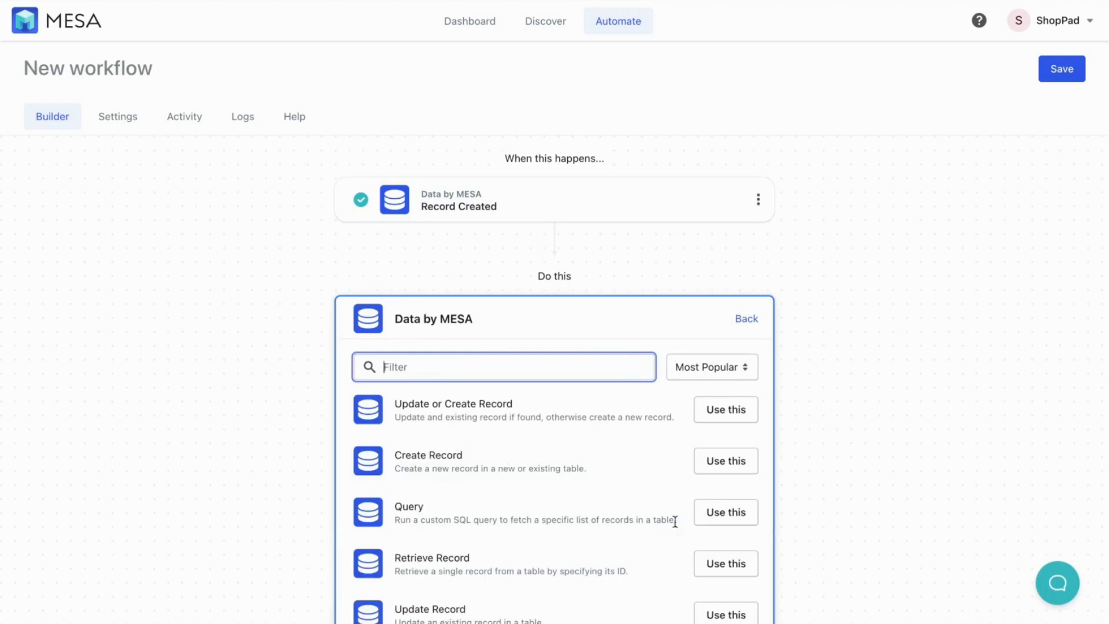
{"action": "left_click", "coordinate": [715, 521]}
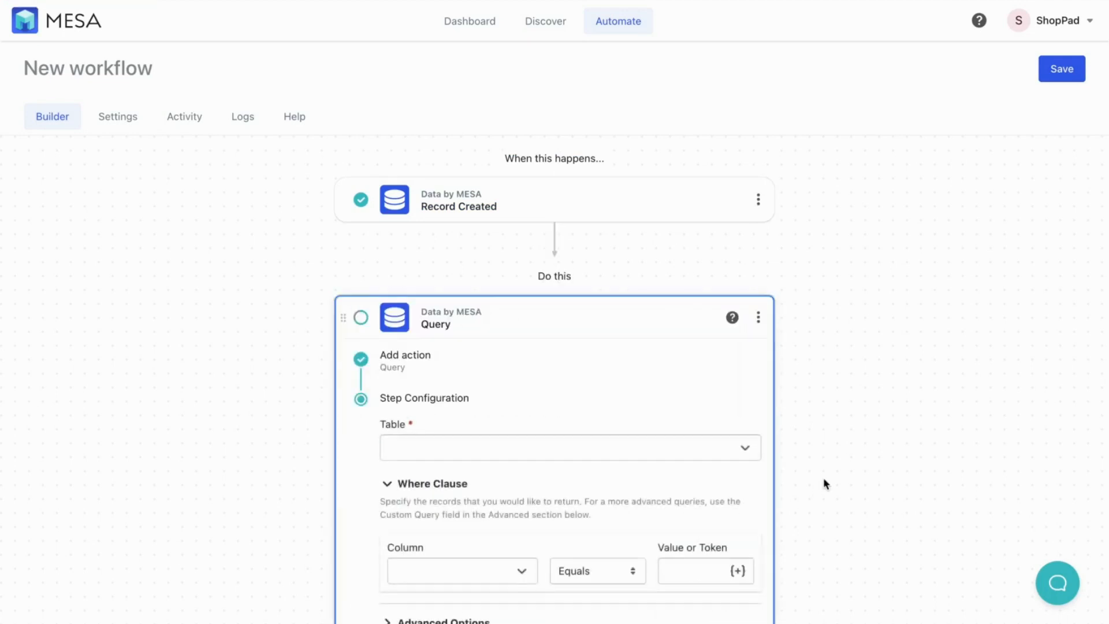
{"action": "scroll", "coordinate": [823, 483], "scroll_direction": "down", "scroll_amount": 2}
{"action": "left_click", "coordinate": [579, 351]}
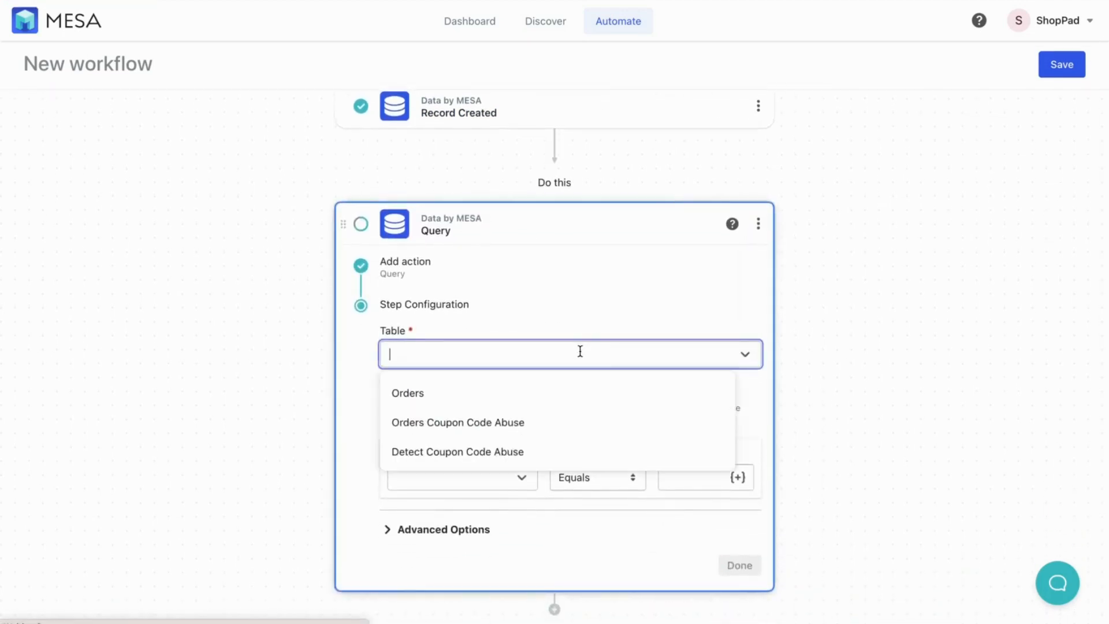
{"action": "left_click", "coordinate": [448, 421]}
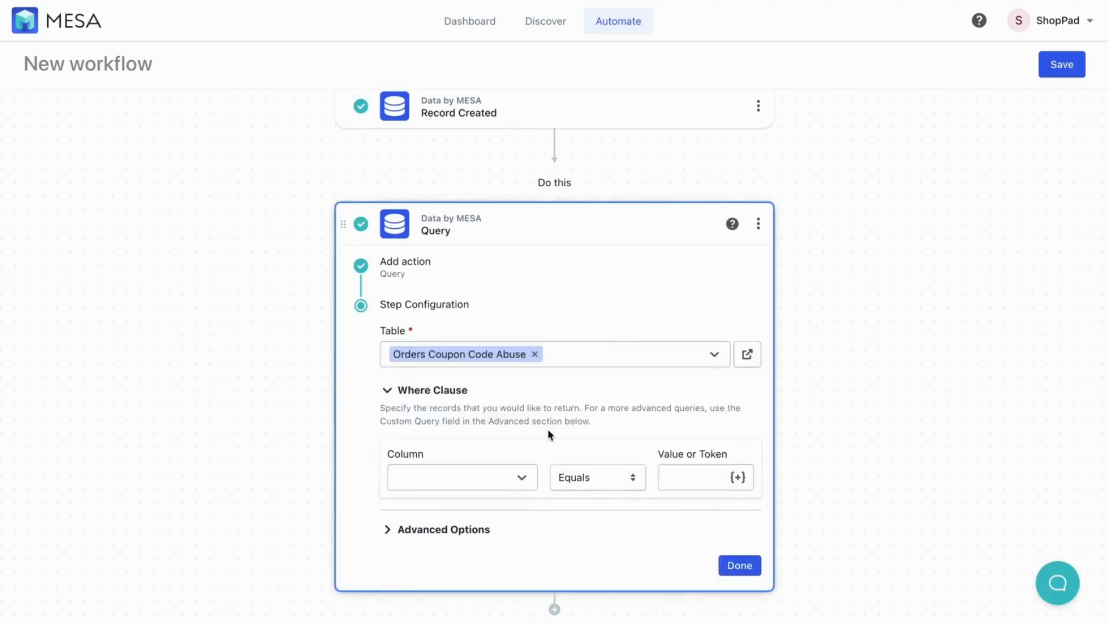
Paste the custom SQL that totals orders and discounts per day, and finish the Query step
{"action": "left_click", "coordinate": [431, 534]}
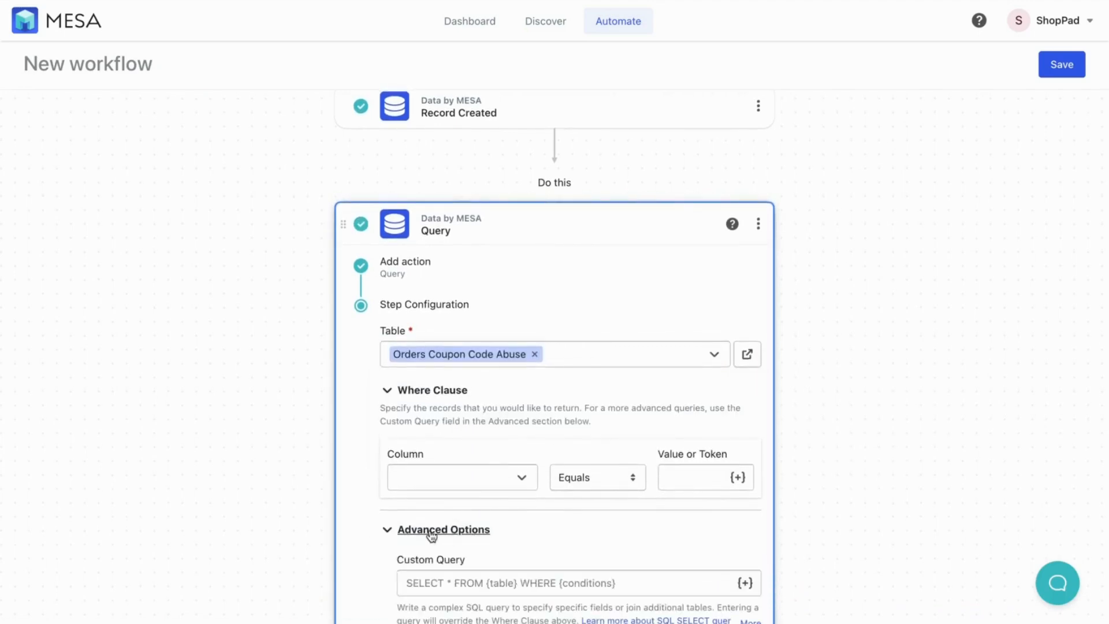
{"action": "scroll", "coordinate": [431, 535], "scroll_direction": "down", "scroll_amount": 2}
{"action": "left_click", "coordinate": [457, 498]}
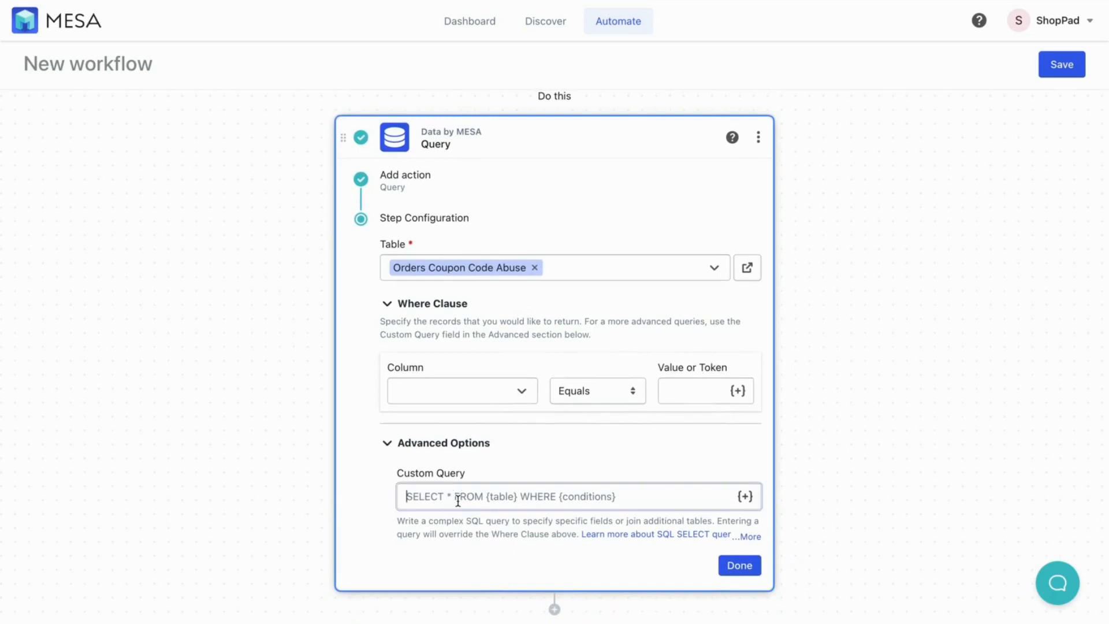
{"action": "type", "text": "SELECT TO_CHAR(\"Order Date\", 'yyyy-mm-dd'), SUM(\"Order Total\") as total, SUM(\"Order Total Discounts\") as total_discounts, ROUND(SUM(\"Order Total Discounts\") / SUM(\"Order Total\"), 2) as percentage FROM \"Orders Coupon Code Abuse\" GROUP BY TO_CHAR(\"Order Date\", 'yyyy-mm-dd') ORDER BY TO_CHAR(\"Order Date\", 'yyyy-mm-dd')"}
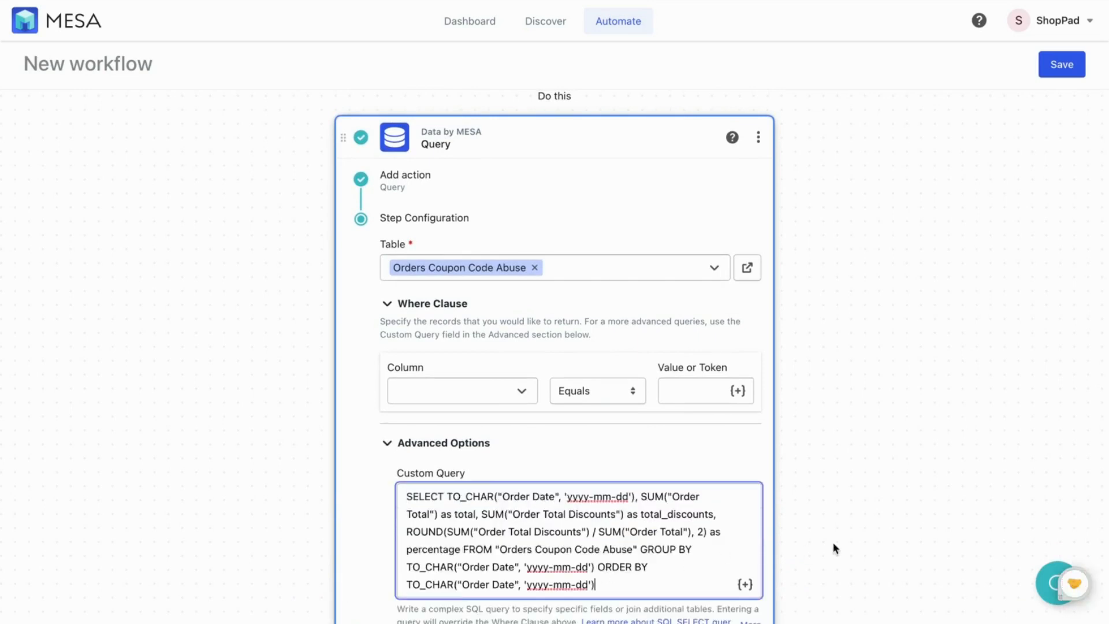
{"action": "scroll", "coordinate": [883, 545], "scroll_direction": "down", "scroll_amount": 2}
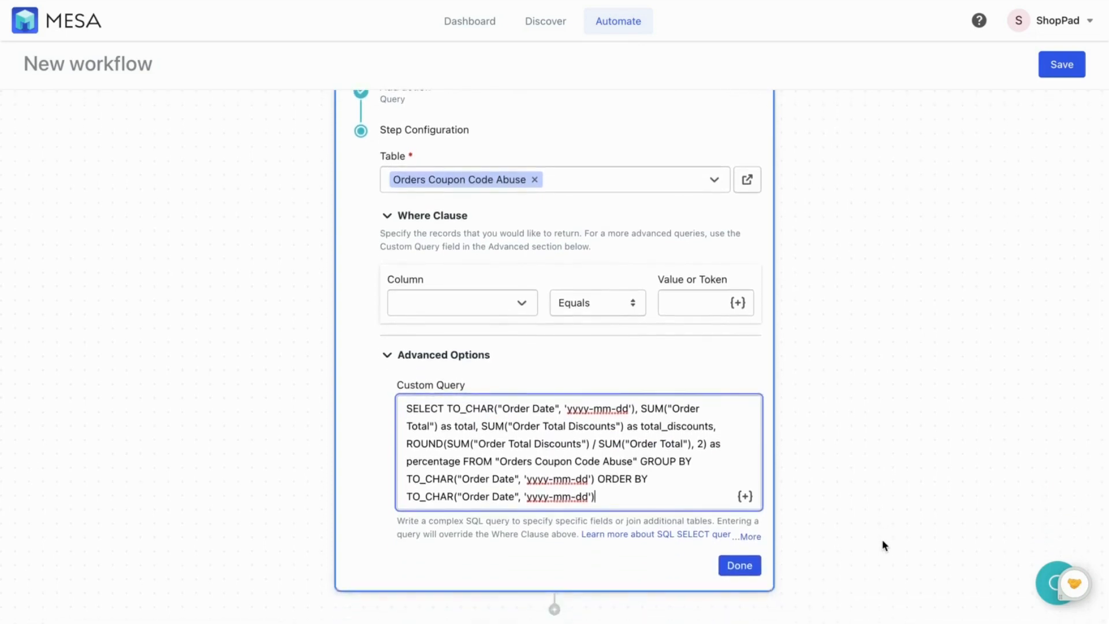
{"action": "left_click", "coordinate": [740, 564]}
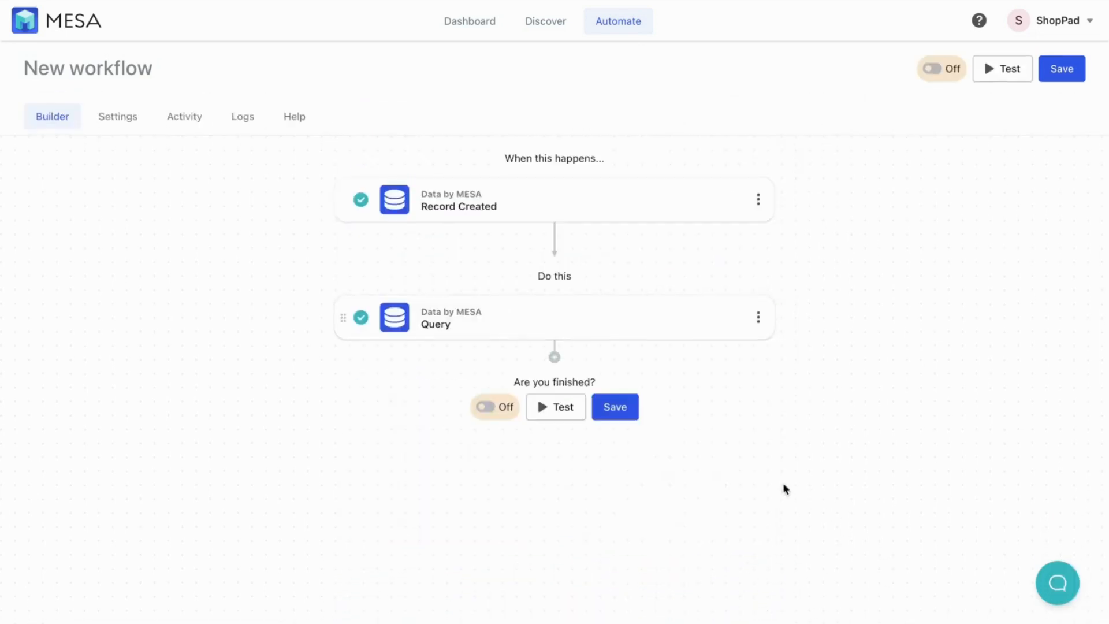
Add a Code by MESA step described 'Convert query to JSON' and open its custom.js script
{"action": "left_click", "coordinate": [554, 359]}
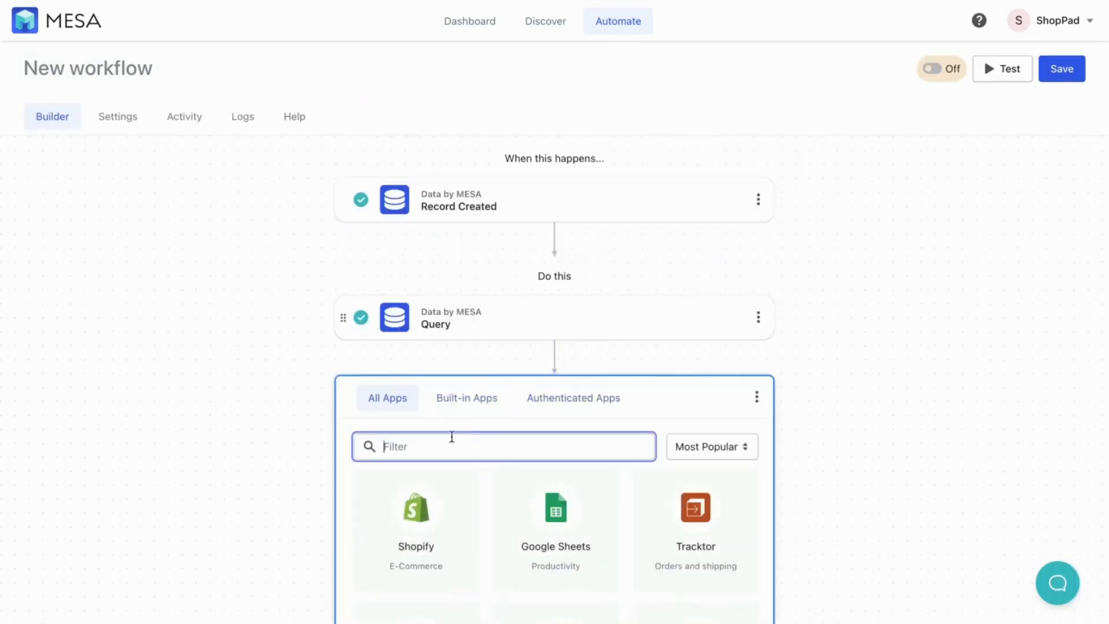
{"action": "type", "text": "dod"}
{"action": "left_click", "coordinate": [422, 519]}
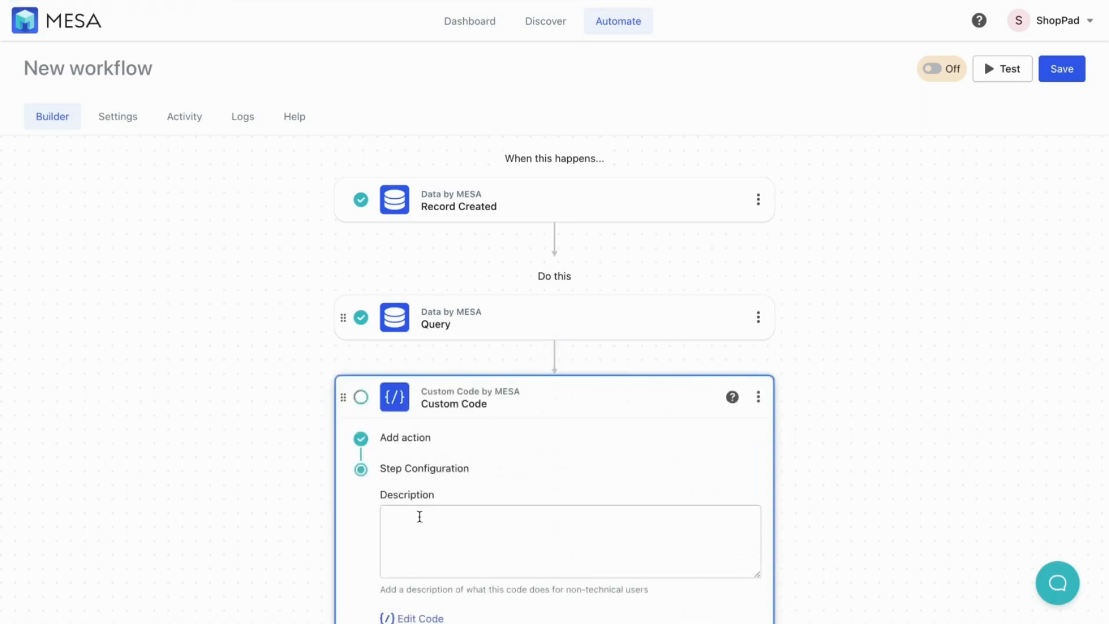
{"action": "left_click", "coordinate": [514, 509]}
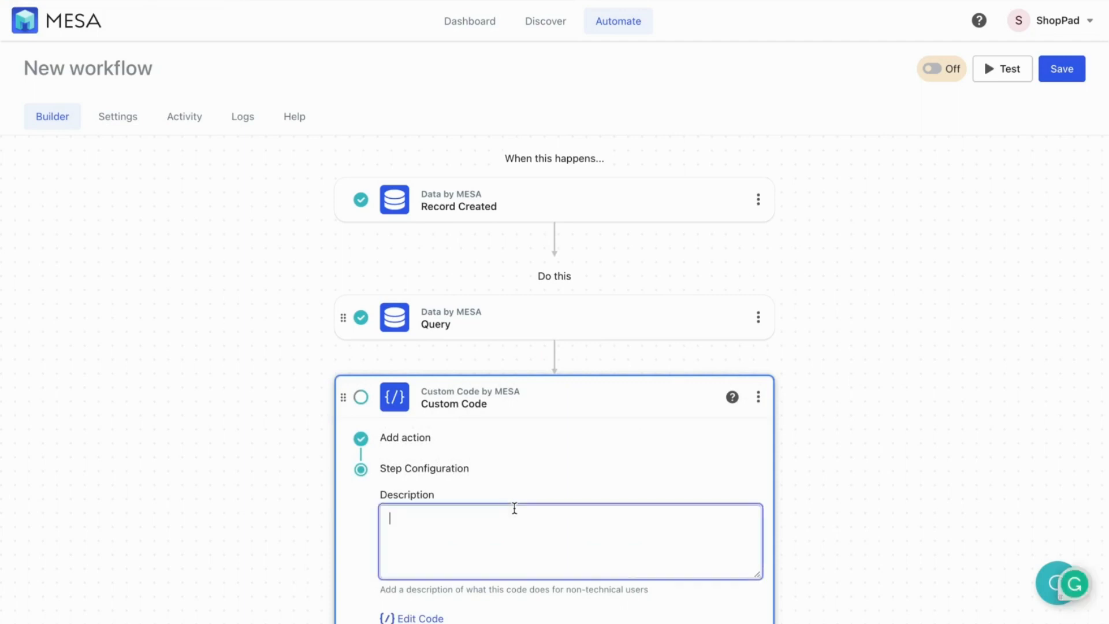
{"action": "type", "text": "Convert query to JSON"}
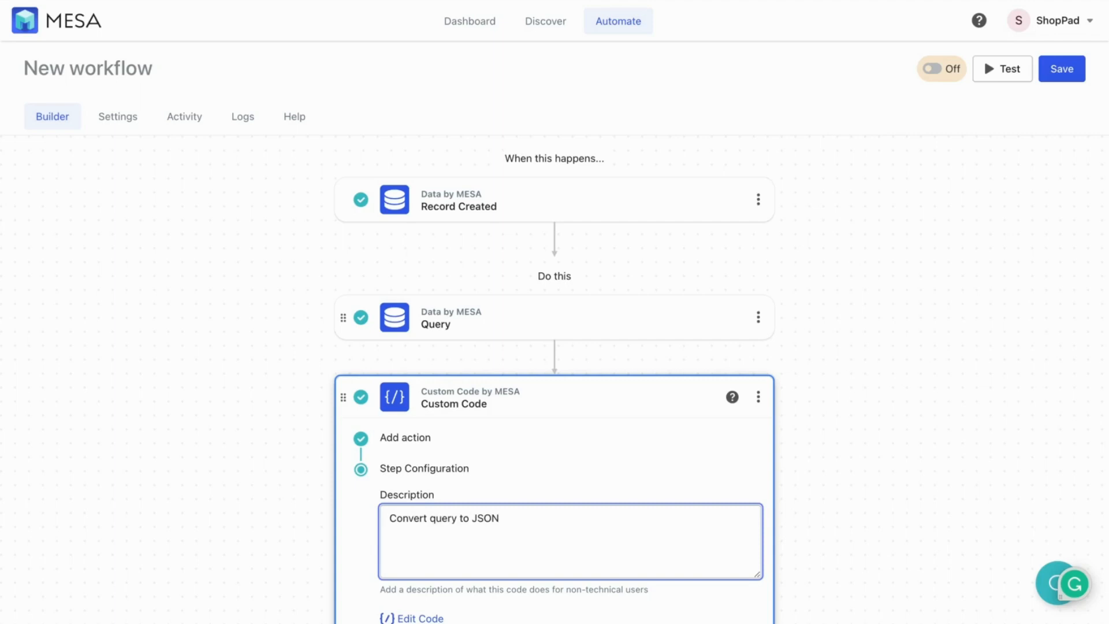
{"action": "scroll", "coordinate": [594, 537], "scroll_direction": "down", "scroll_amount": 2}
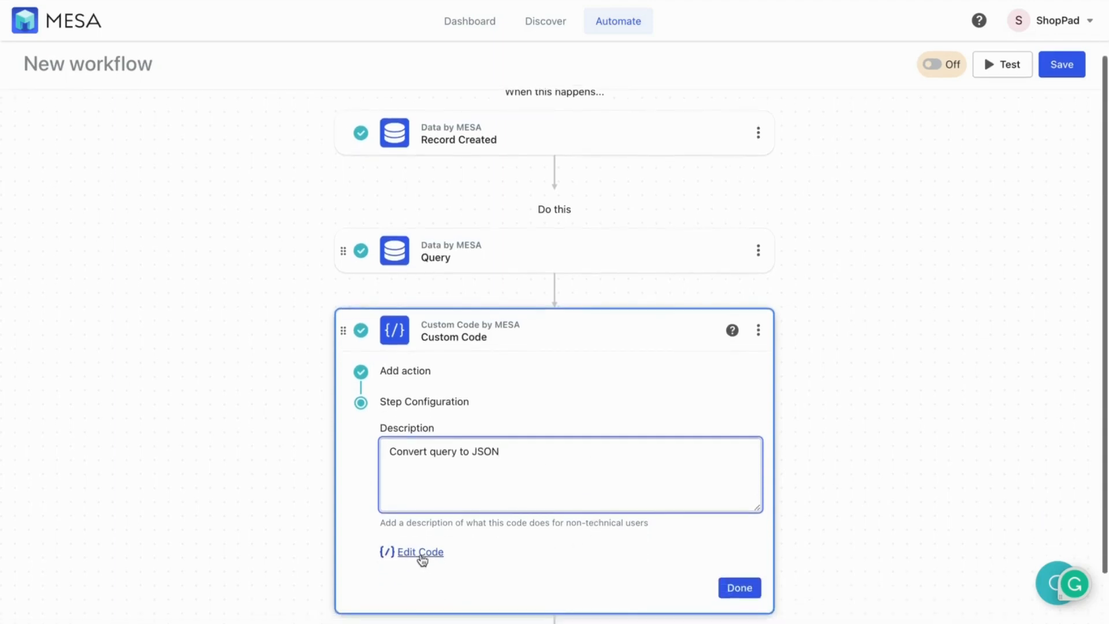
{"action": "left_click", "coordinate": [410, 560]}
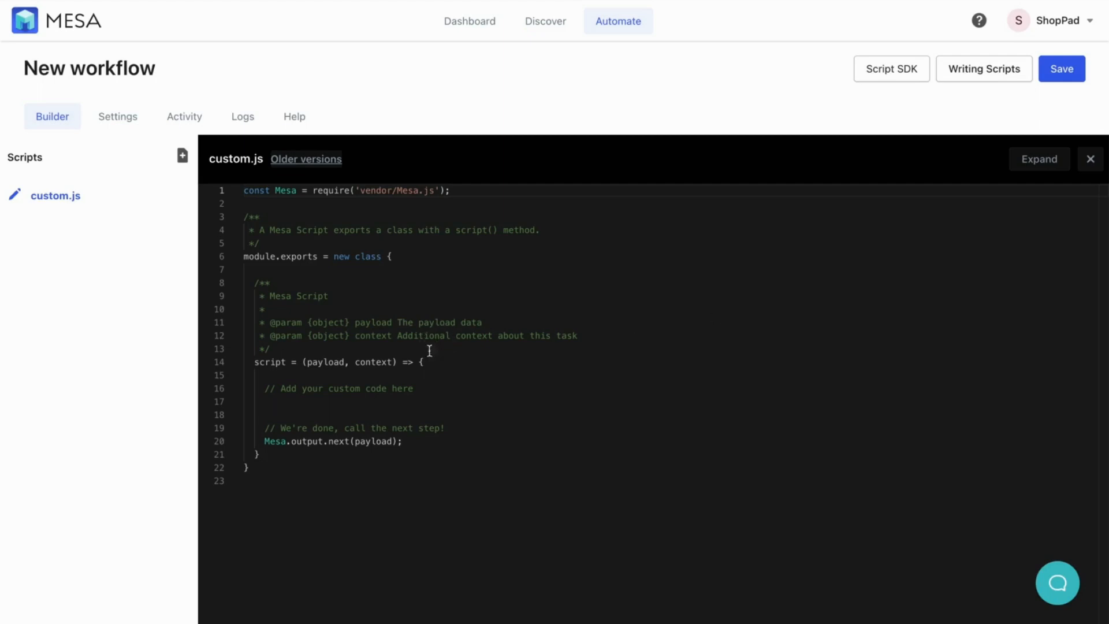
Paste code logging the payload and storing JSON.stringify(payload) in newPayload.json_results, then save and close
{"action": "left_click", "coordinate": [432, 389]}
{"action": "key", "text": "Return"}
{"action": "type", "text": "Mesa.log.info(\"payload\", payload); let newPayload = {}; newPayload.json_results = JSON.stringify(payload);"}
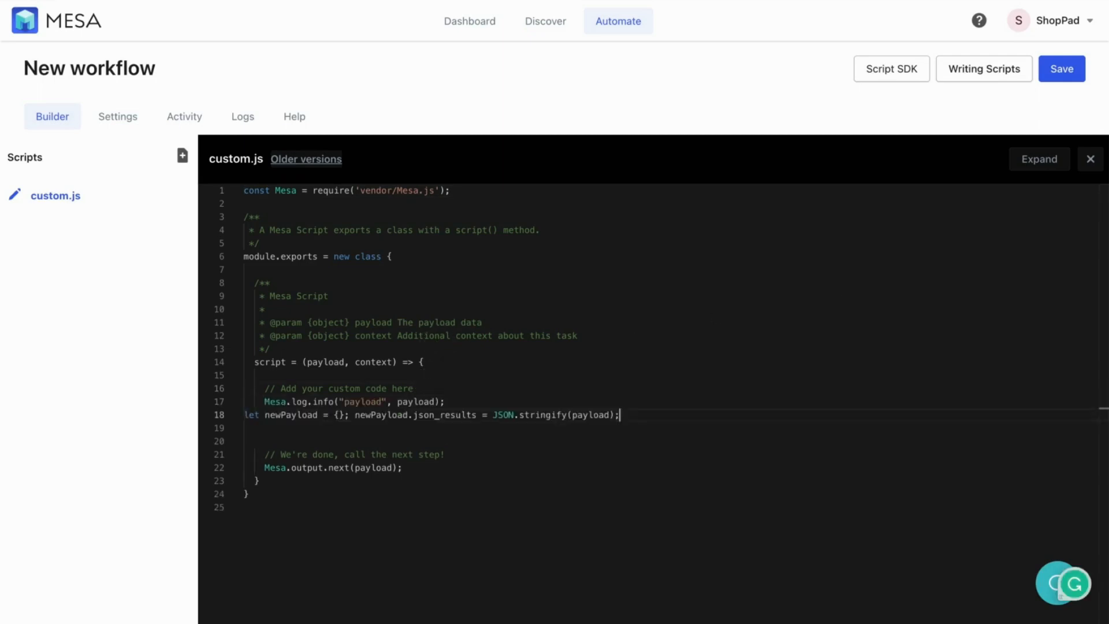
{"action": "left_click", "coordinate": [506, 390]}
{"action": "left_click", "coordinate": [507, 397]}
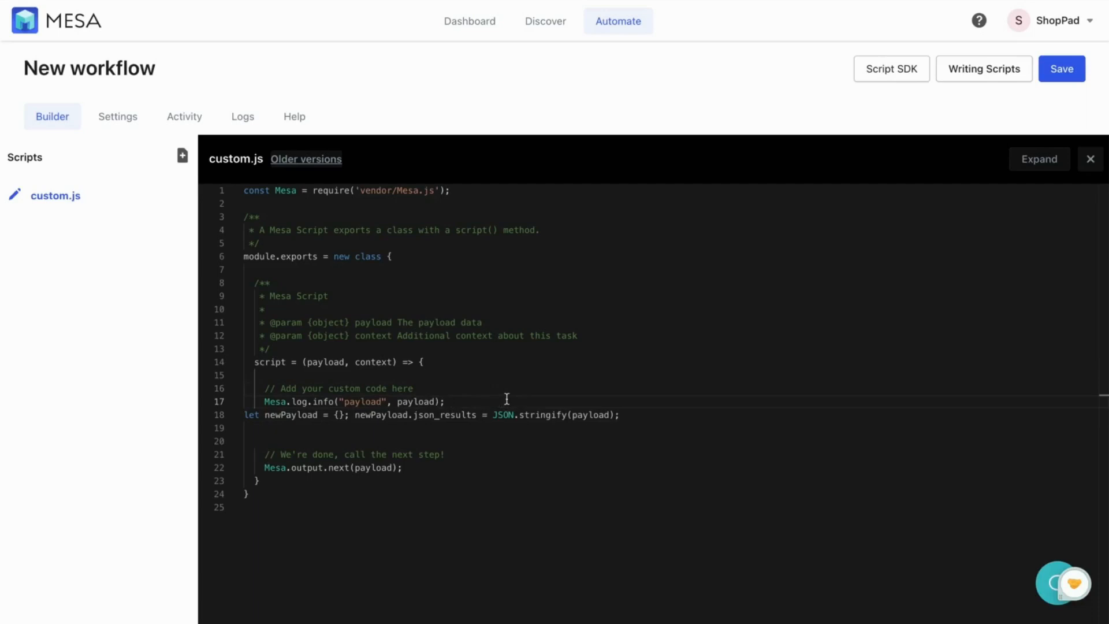
{"action": "left_click", "coordinate": [1062, 73]}
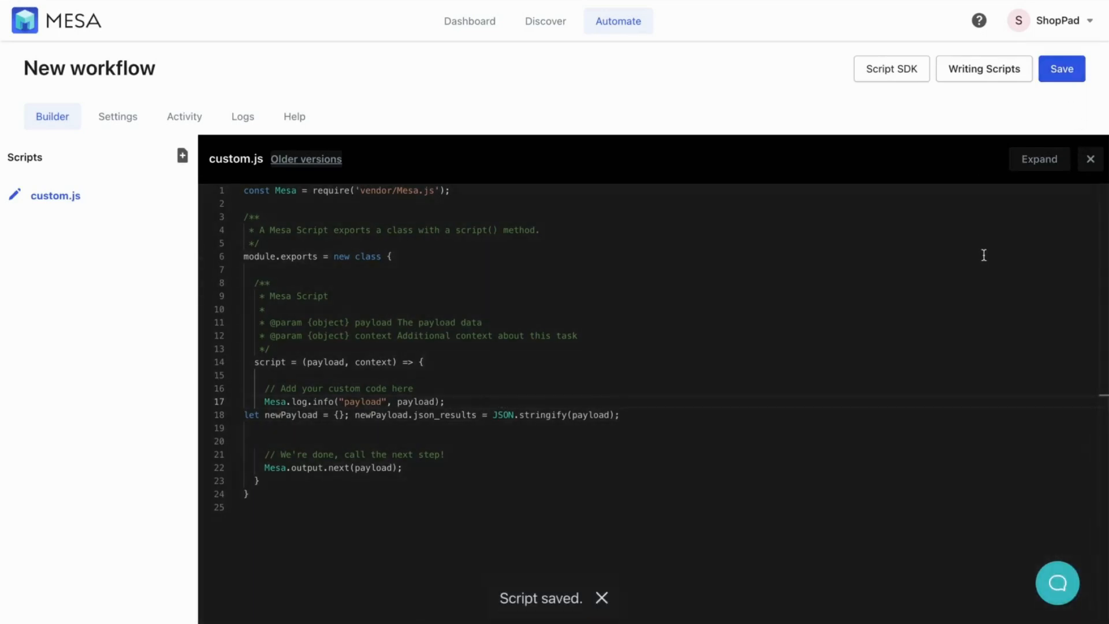
{"action": "left_click", "coordinate": [1090, 159]}
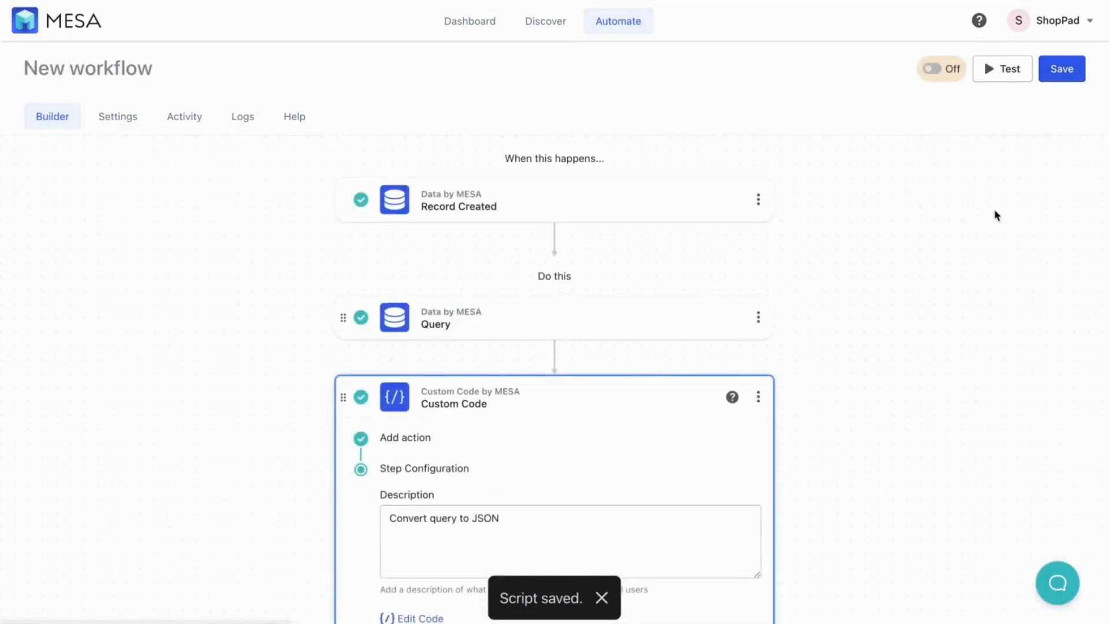
Finish the Custom Code step and add a ChatGPT step using the chatgpt credential
{"action": "scroll", "coordinate": [937, 379], "scroll_direction": "down", "scroll_amount": 2}
{"action": "left_click", "coordinate": [738, 515]}
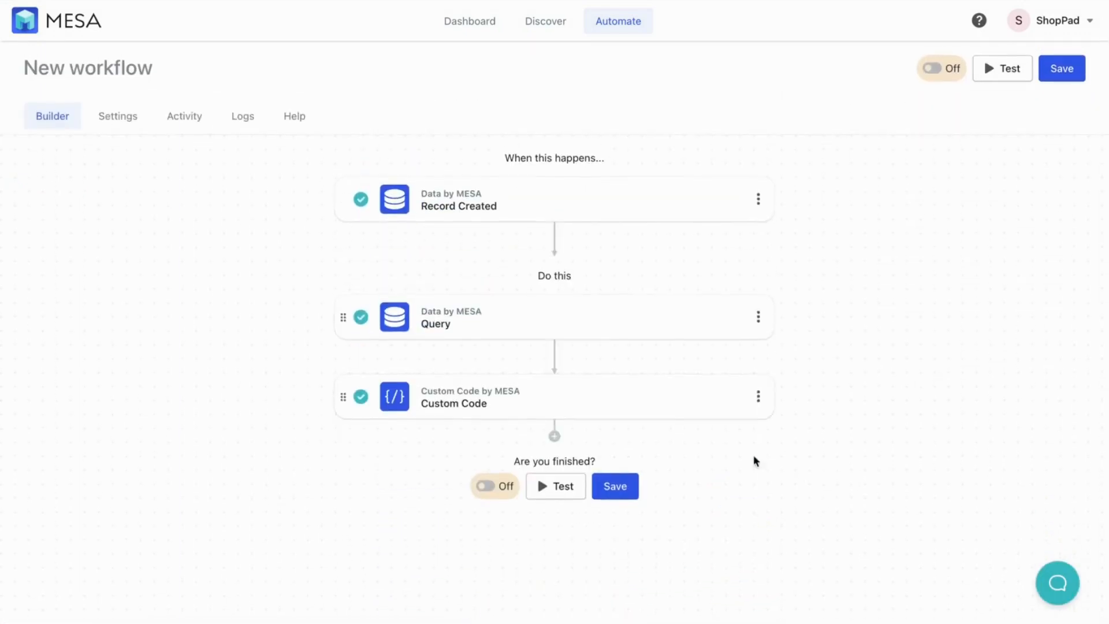
{"action": "left_click", "coordinate": [558, 439]}
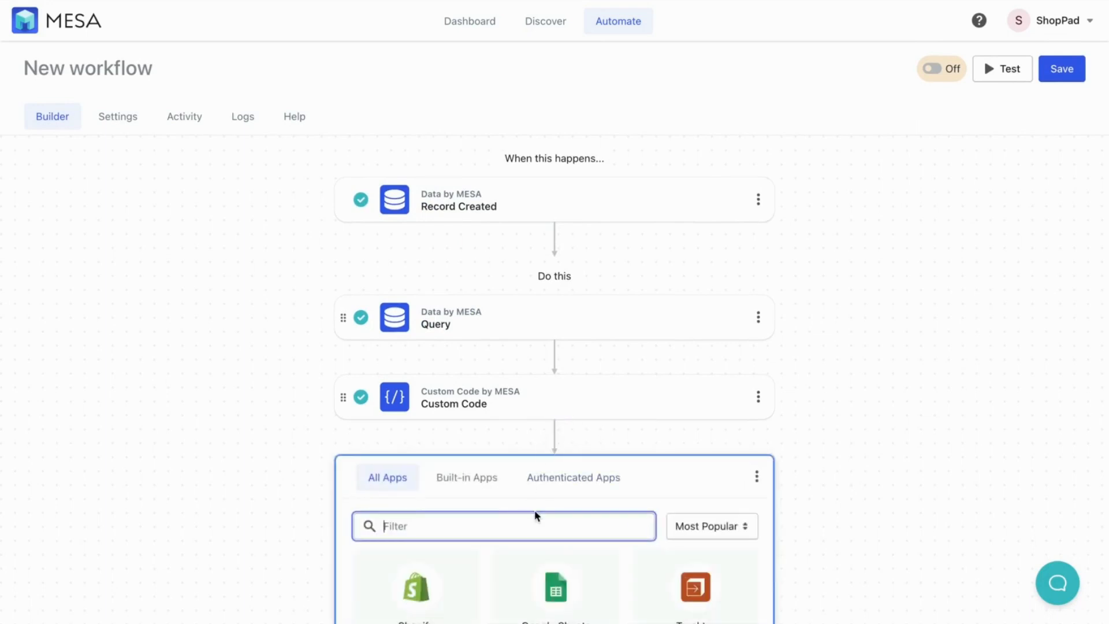
{"action": "type", "text": "chat"}
{"action": "scroll", "coordinate": [495, 497], "scroll_direction": "down", "scroll_amount": 3}
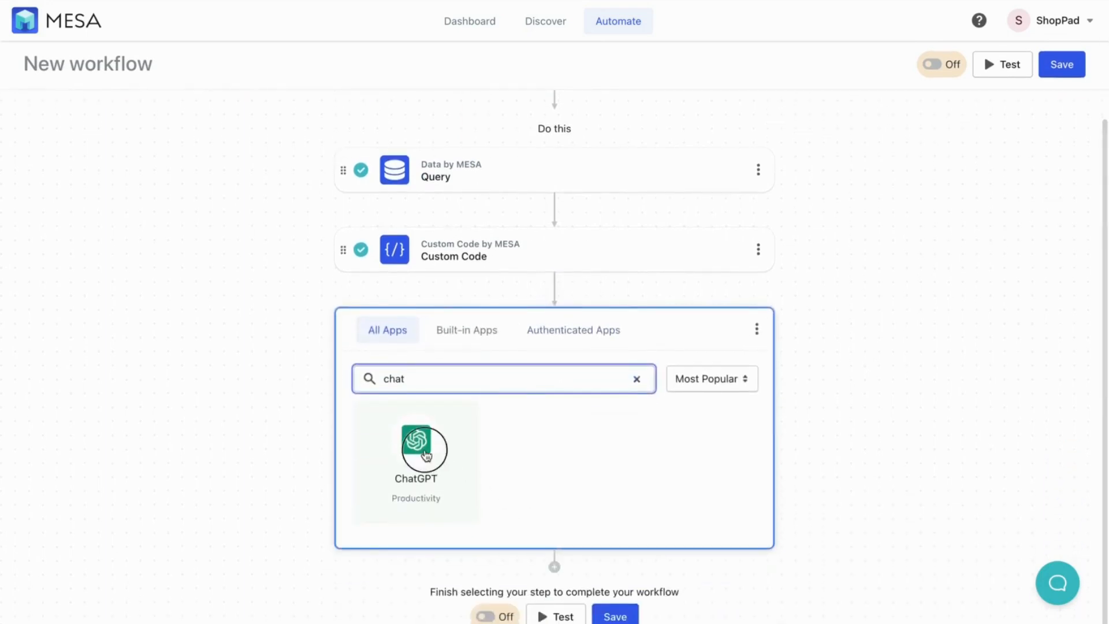
{"action": "left_click", "coordinate": [426, 455]}
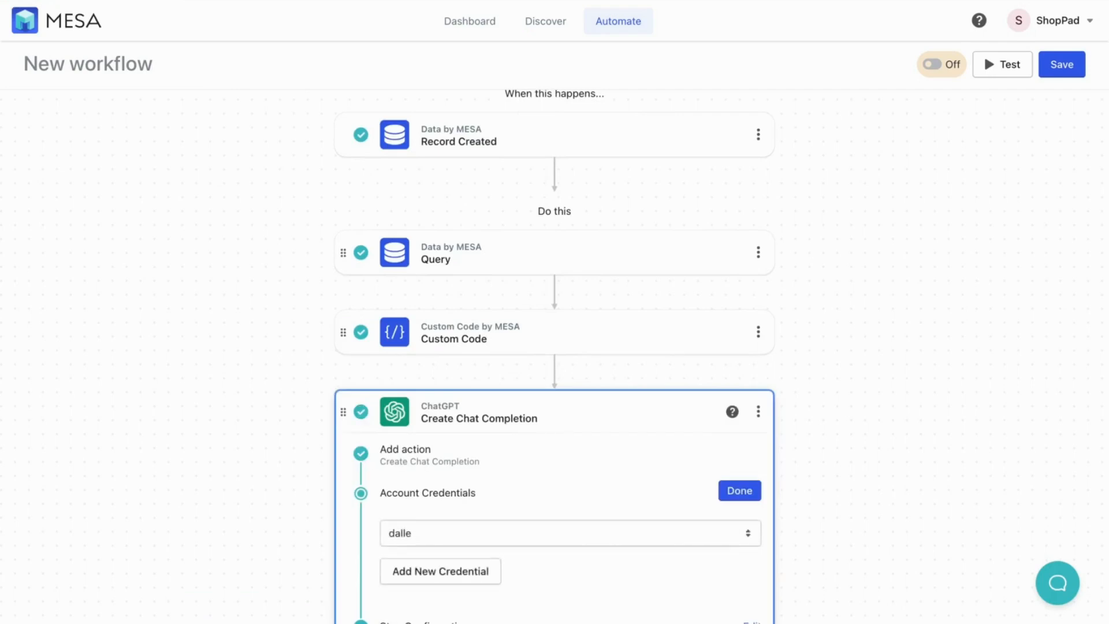
{"action": "left_click", "coordinate": [604, 536]}
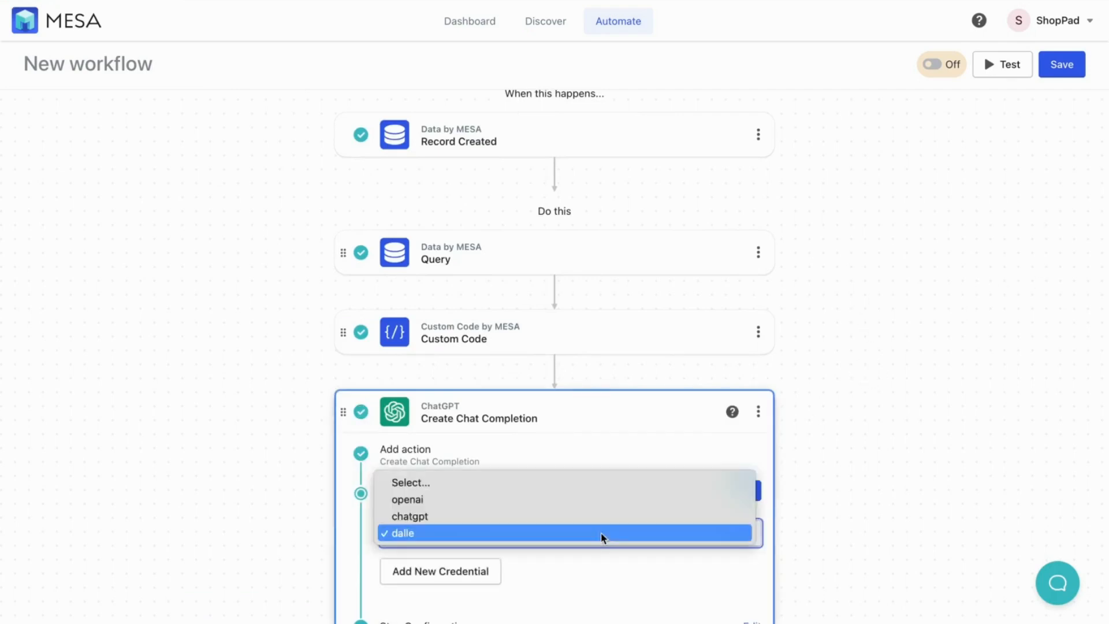
{"action": "left_click", "coordinate": [572, 515]}
{"action": "scroll", "coordinate": [838, 497], "scroll_direction": "down", "scroll_amount": 2}
{"action": "left_click", "coordinate": [740, 383]}
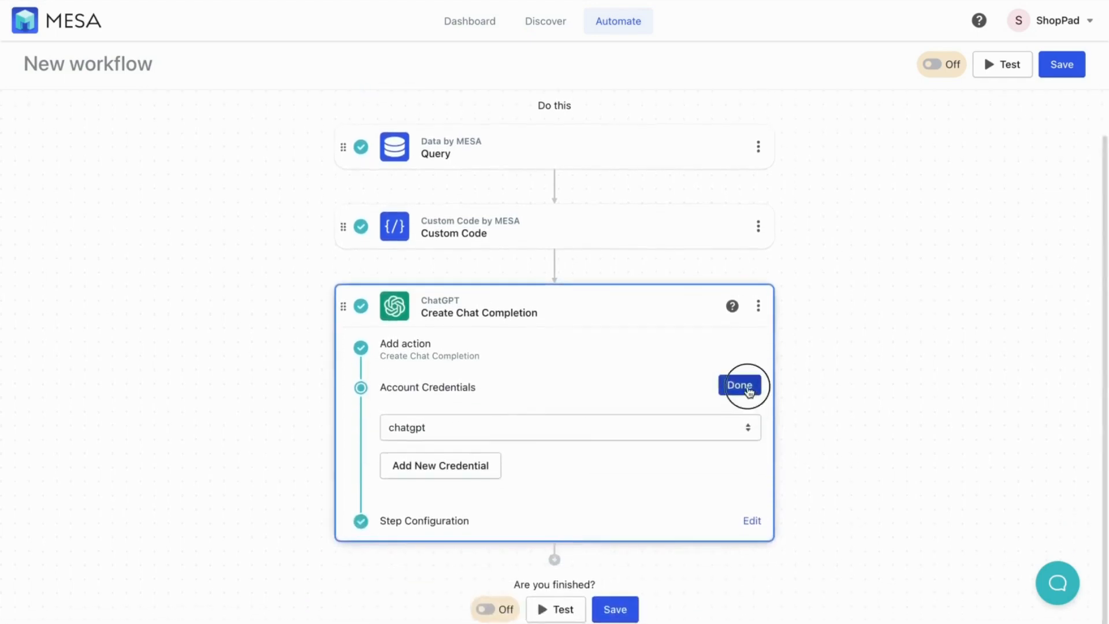
Add a gpt-3.5-turbo message with the Yes/No discount-rate prompt using {{ custom.json_results }}
{"action": "left_click", "coordinate": [754, 521]}
{"action": "scroll", "coordinate": [842, 498], "scroll_direction": "down", "scroll_amount": 4}
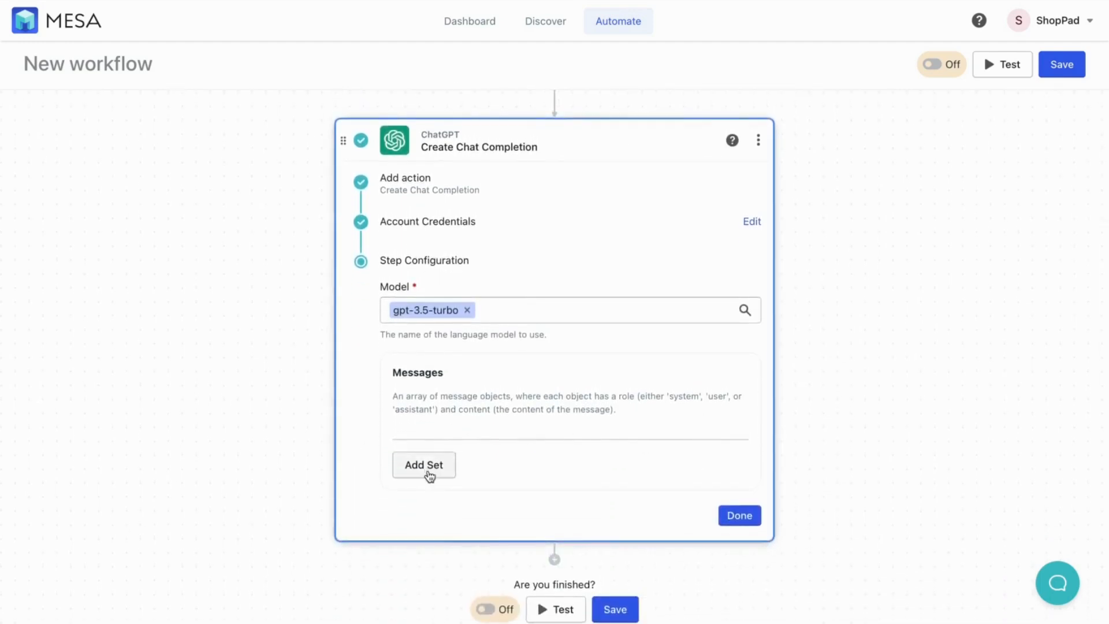
{"action": "left_click", "coordinate": [427, 469]}
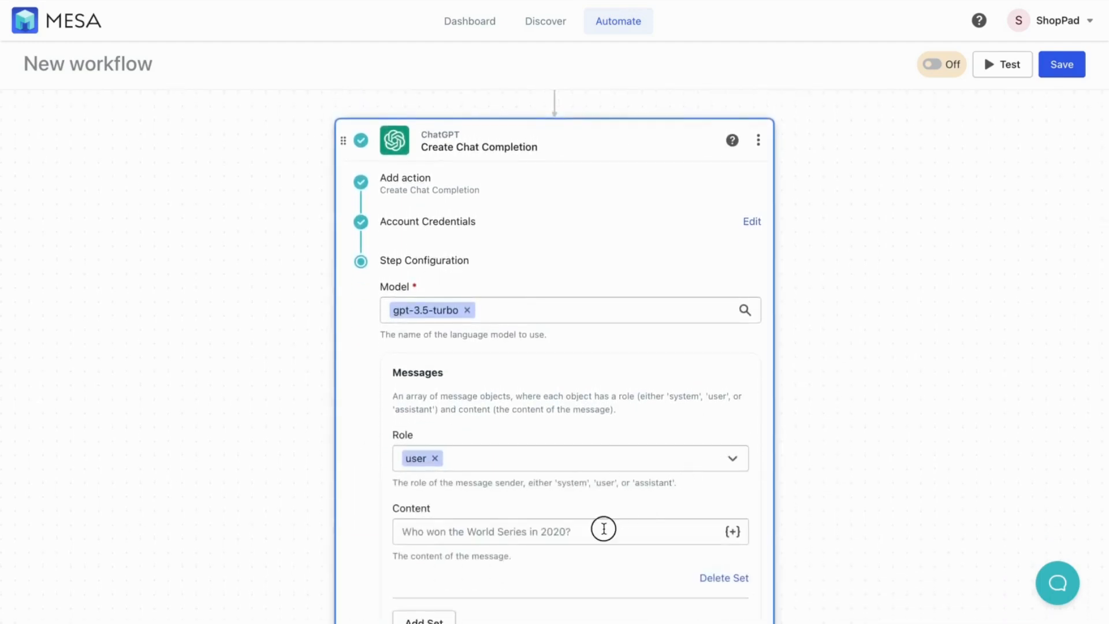
{"action": "left_click", "coordinate": [604, 529]}
{"action": "type", "text": "Included is a JSON result showing order totals by day including their discount amounts. Is the discount rate higher than usual? Reply only \"Yes\" or \"No\" : {{ custom.json_results }}"}
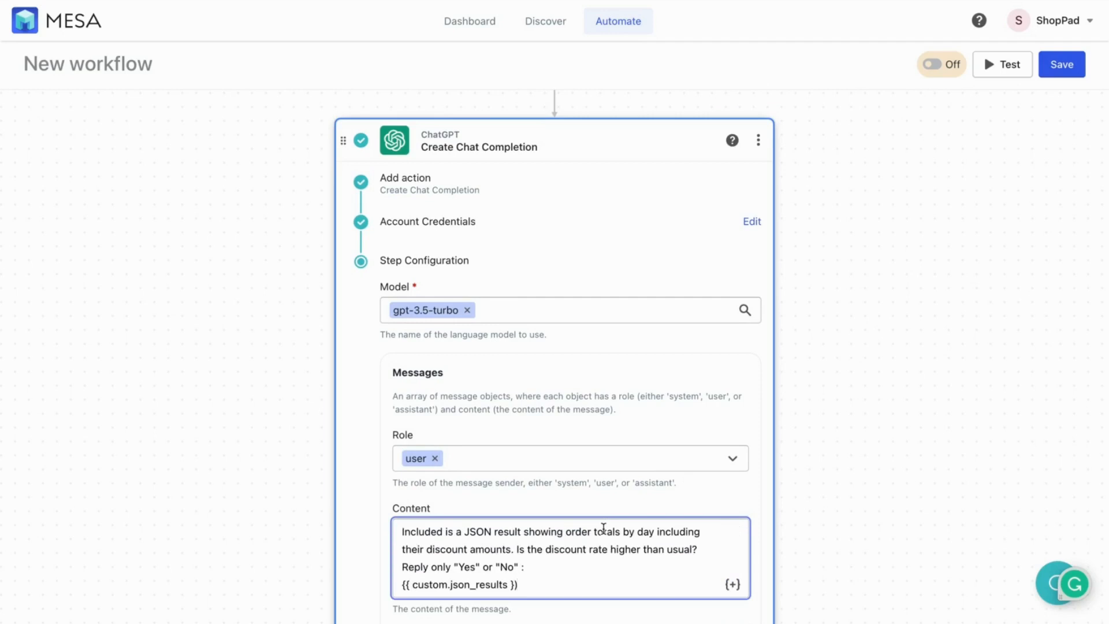
{"action": "scroll", "coordinate": [823, 549], "scroll_direction": "down", "scroll_amount": 4}
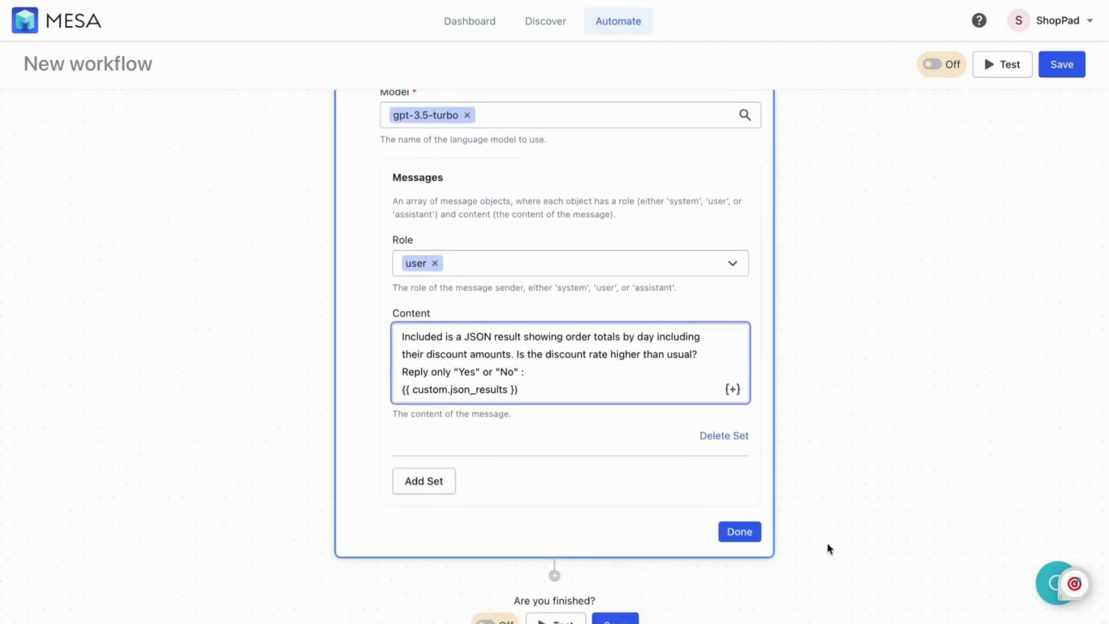
{"action": "left_click", "coordinate": [743, 536]}
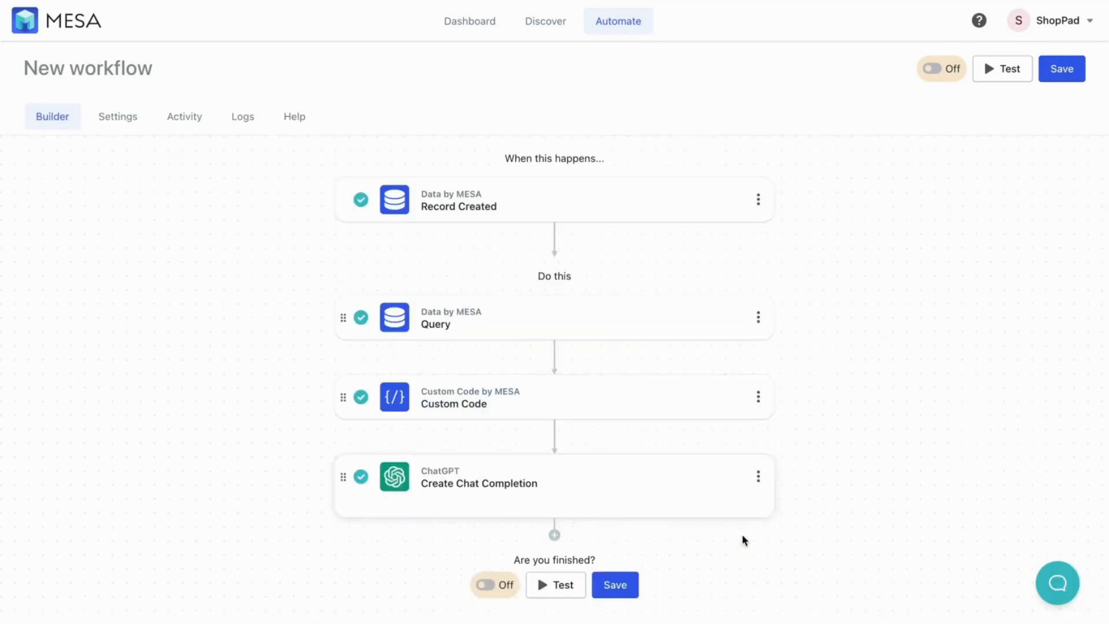
Add a Filter step whose first value is the ChatGPT reply's Content variable
{"action": "left_click", "coordinate": [554, 517]}
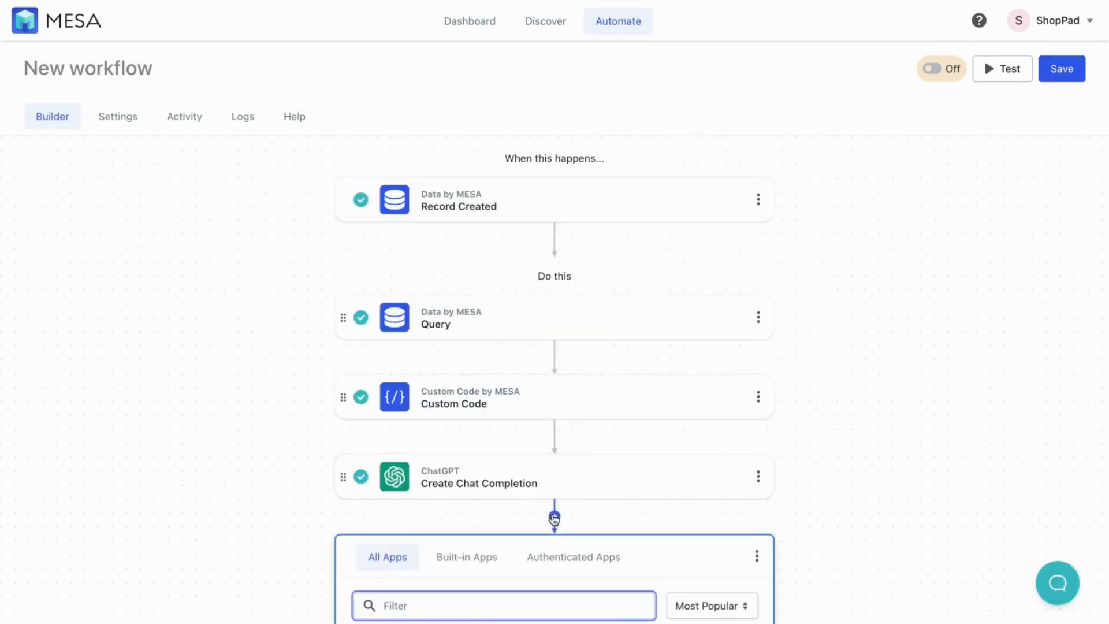
{"action": "type", "text": "filter"}
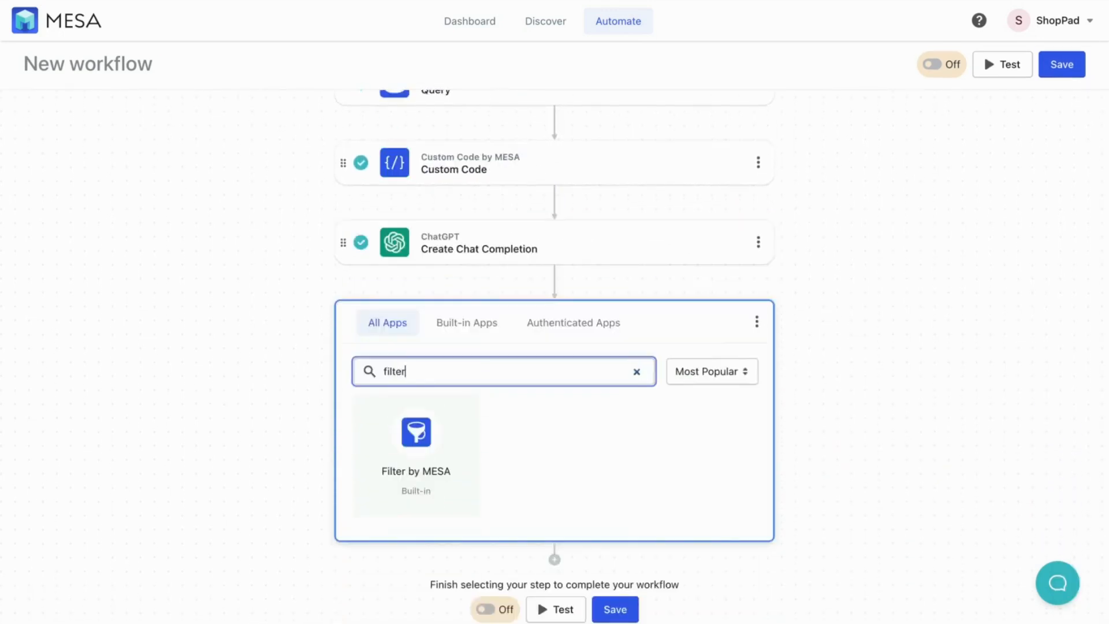
{"action": "left_click", "coordinate": [435, 473]}
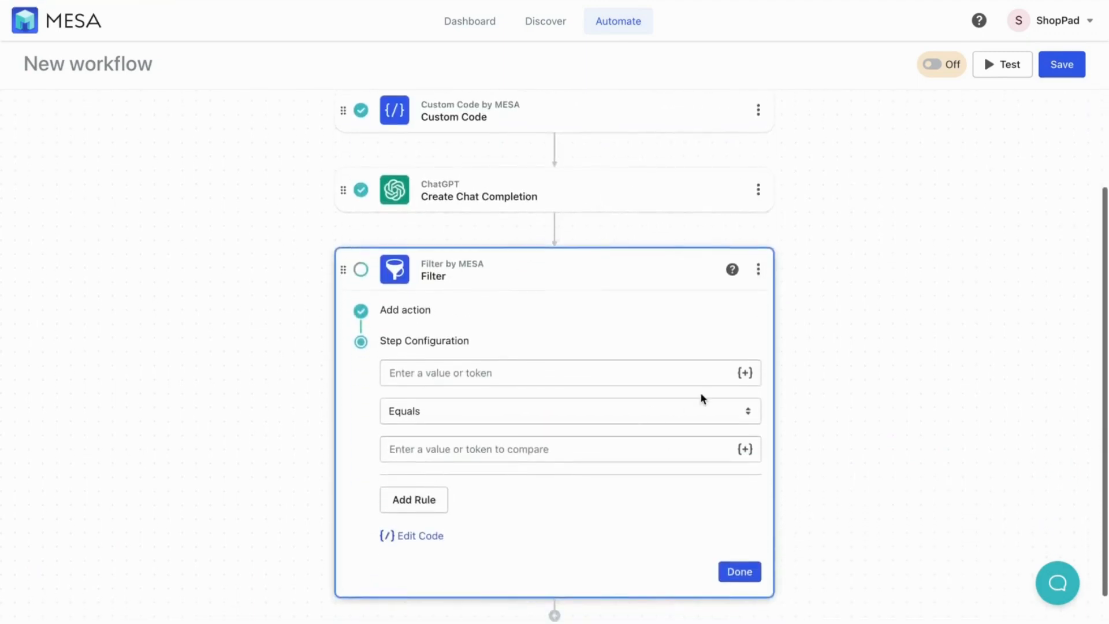
{"action": "left_click", "coordinate": [744, 372]}
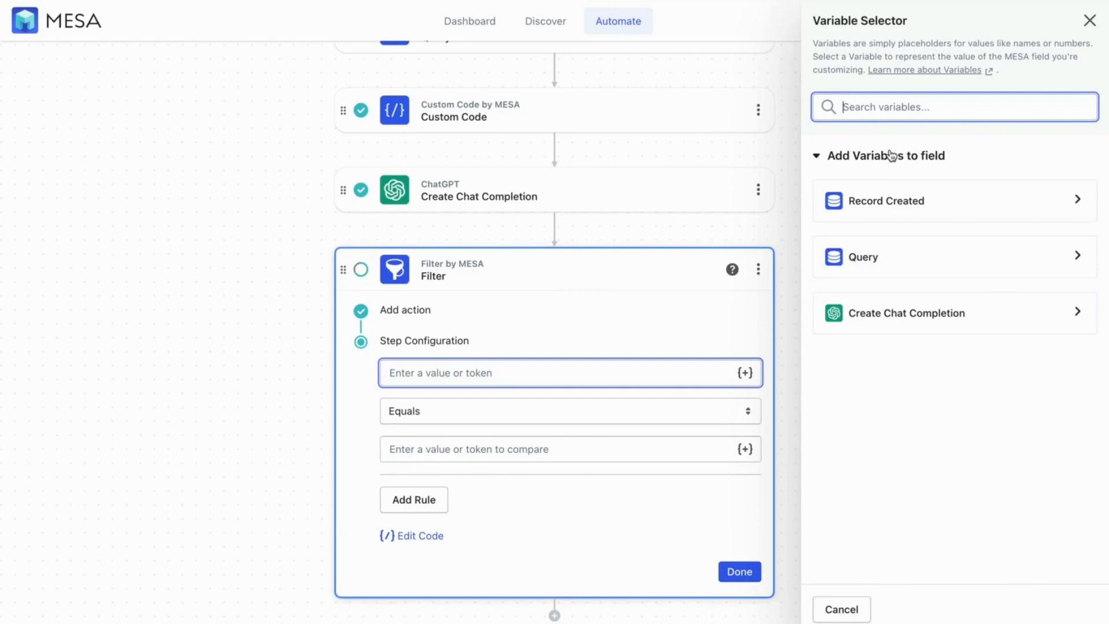
{"action": "left_click", "coordinate": [931, 312]}
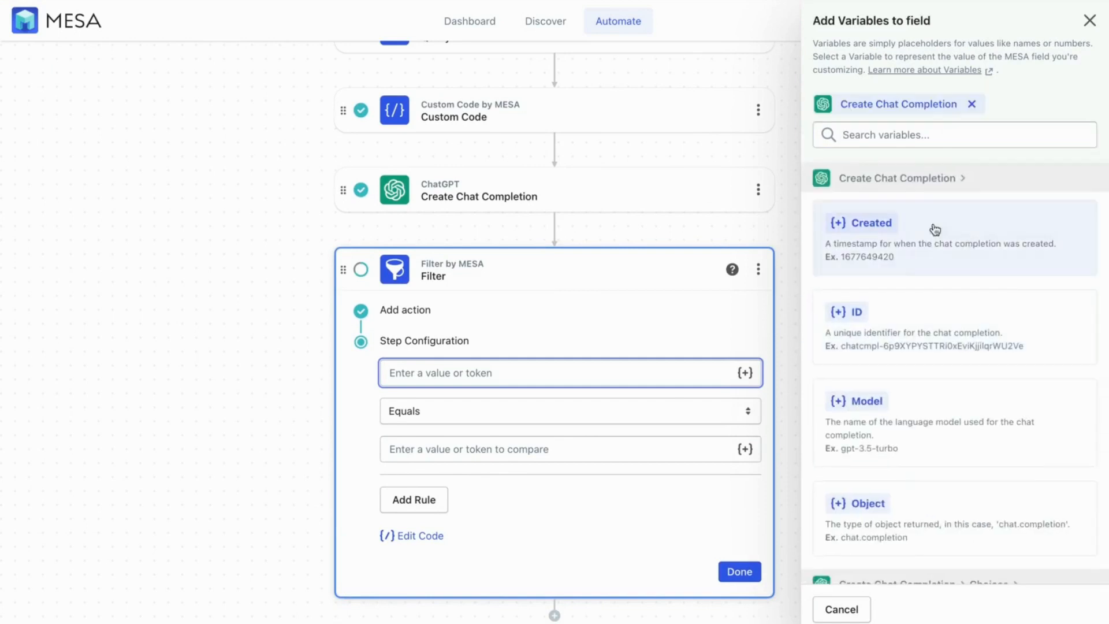
{"action": "scroll", "coordinate": [910, 247], "scroll_direction": "down", "scroll_amount": 2}
{"action": "left_click", "coordinate": [886, 138]}
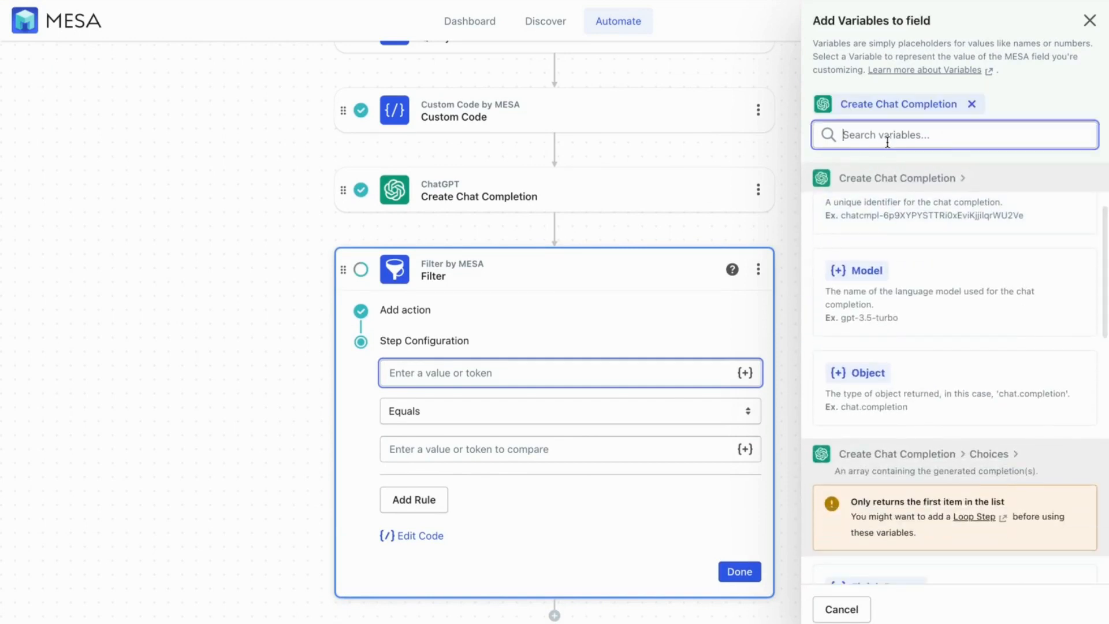
{"action": "type", "text": "contet"}
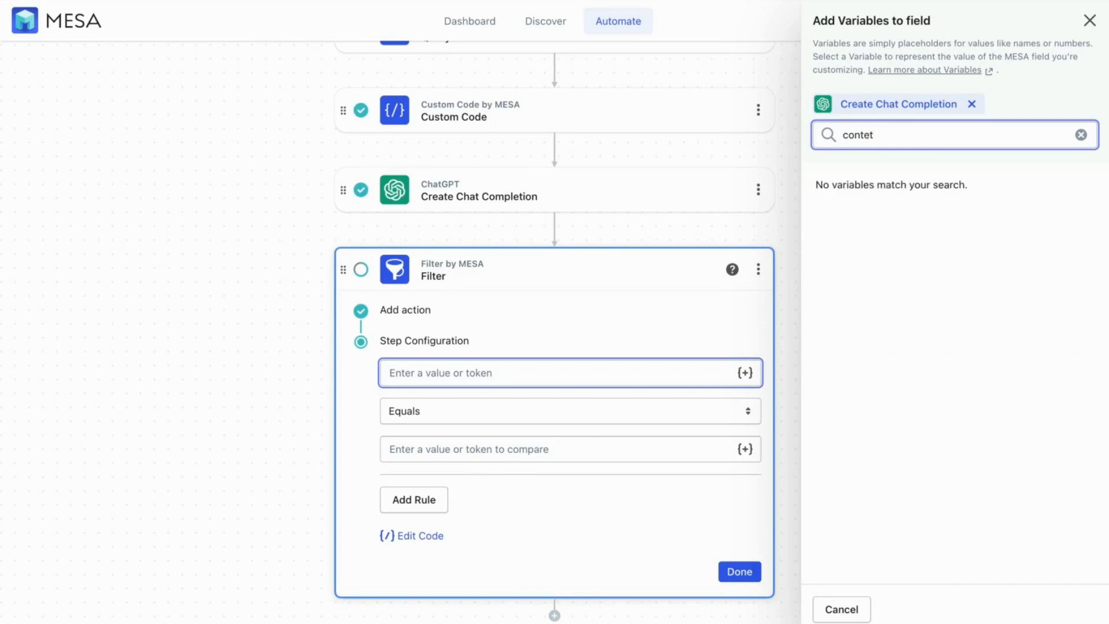
{"action": "key", "text": "BackSpace"}
{"action": "type", "text": "n"}
{"action": "left_click", "coordinate": [878, 309]}
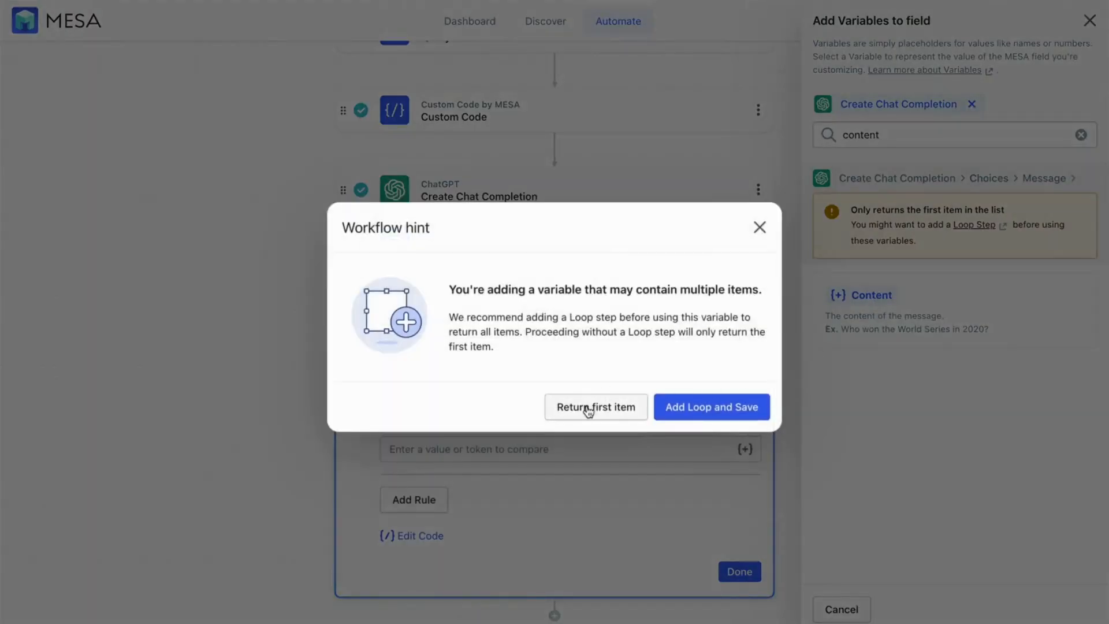
Use the reply's first item and require it to equal Yes
{"action": "left_click", "coordinate": [588, 408]}
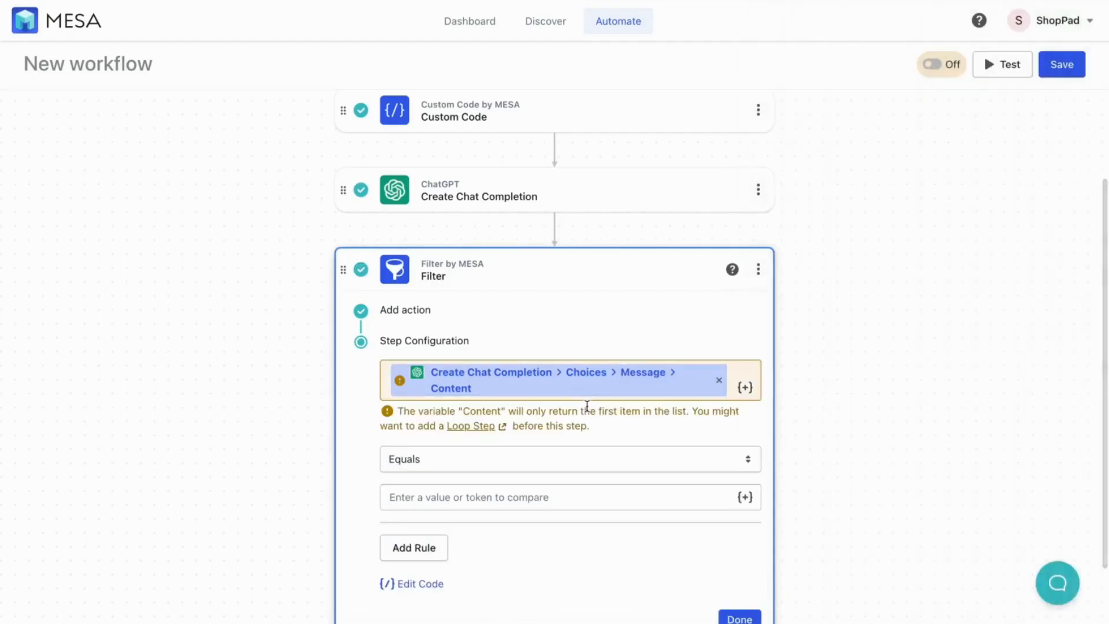
{"action": "left_click", "coordinate": [485, 507]}
{"action": "type", "text": "Yes"}
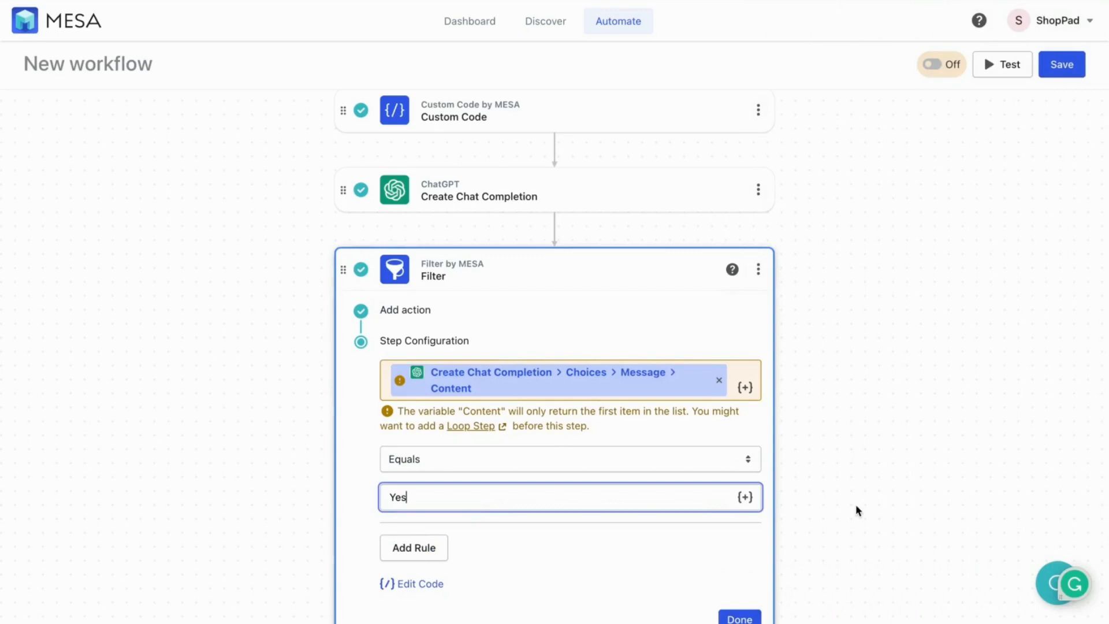
{"action": "scroll", "coordinate": [855, 511], "scroll_direction": "down", "scroll_amount": 2}
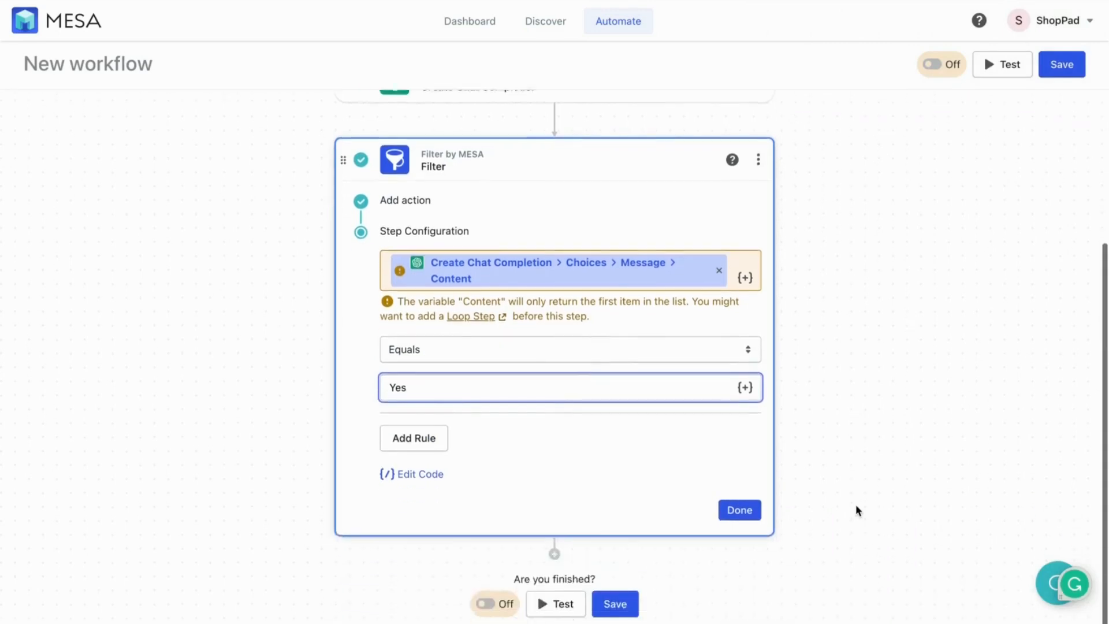
{"action": "left_click", "coordinate": [740, 520]}
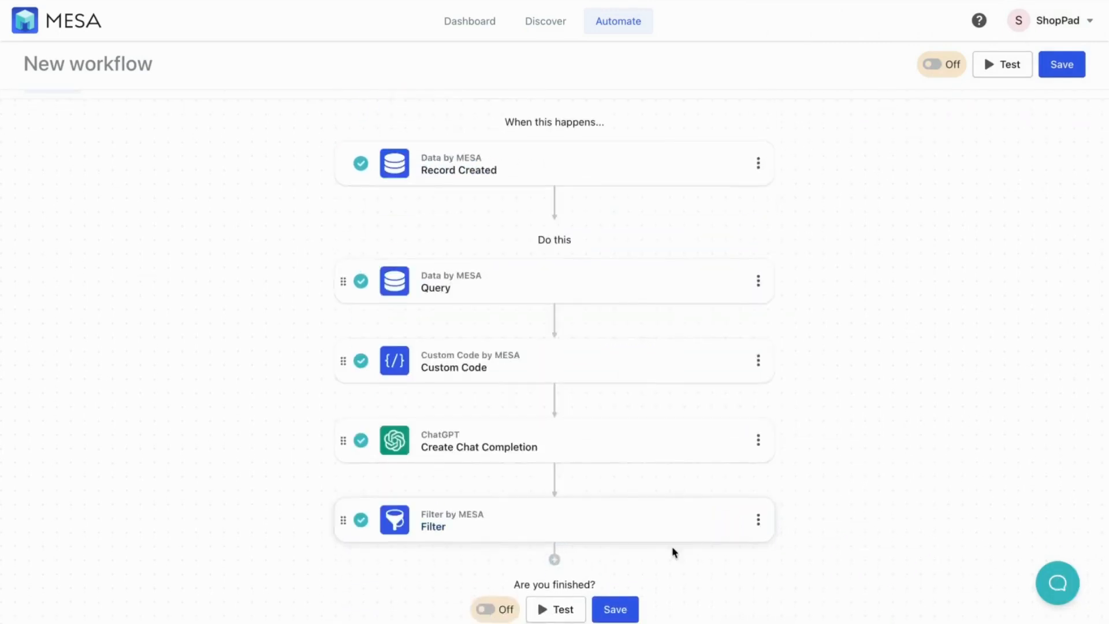
Add an Email by MESA Send Email step after the Filter
{"action": "left_click", "coordinate": [557, 560]}
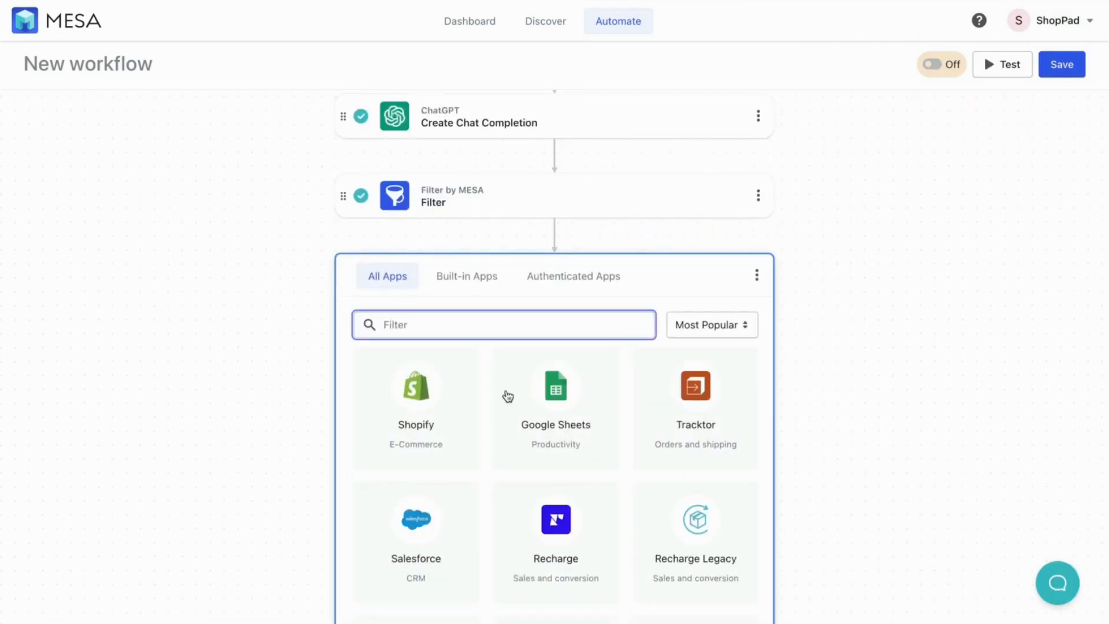
{"action": "type", "text": "email"}
{"action": "left_click", "coordinate": [696, 453]}
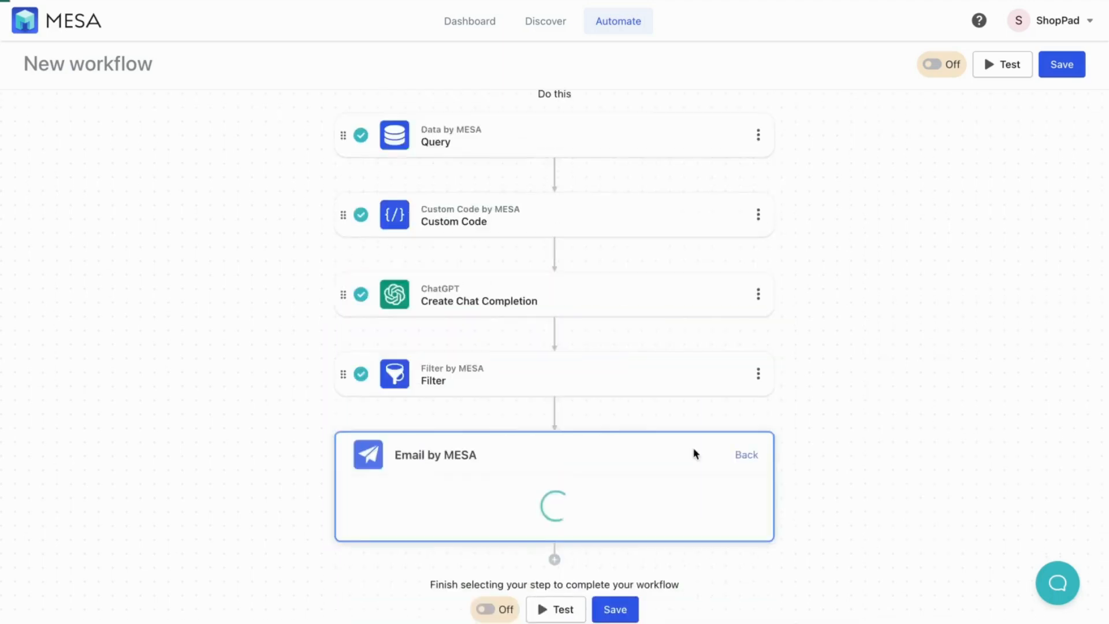
{"action": "scroll", "coordinate": [854, 452], "scroll_direction": "down", "scroll_amount": 4}
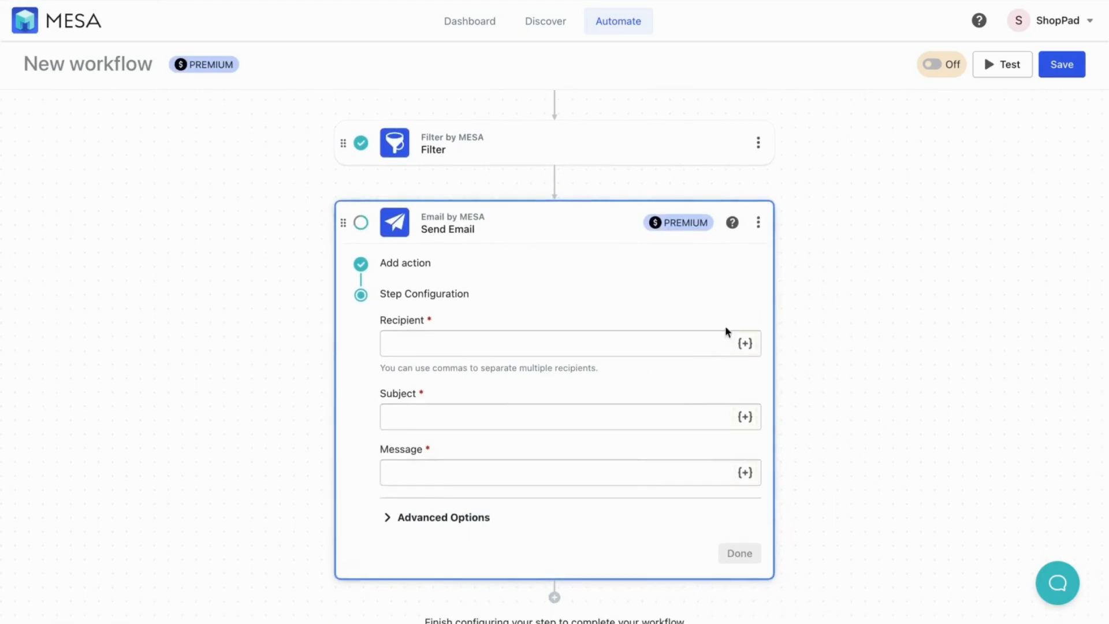
{"action": "scroll", "coordinate": [882, 380], "scroll_direction": "down", "scroll_amount": 1}
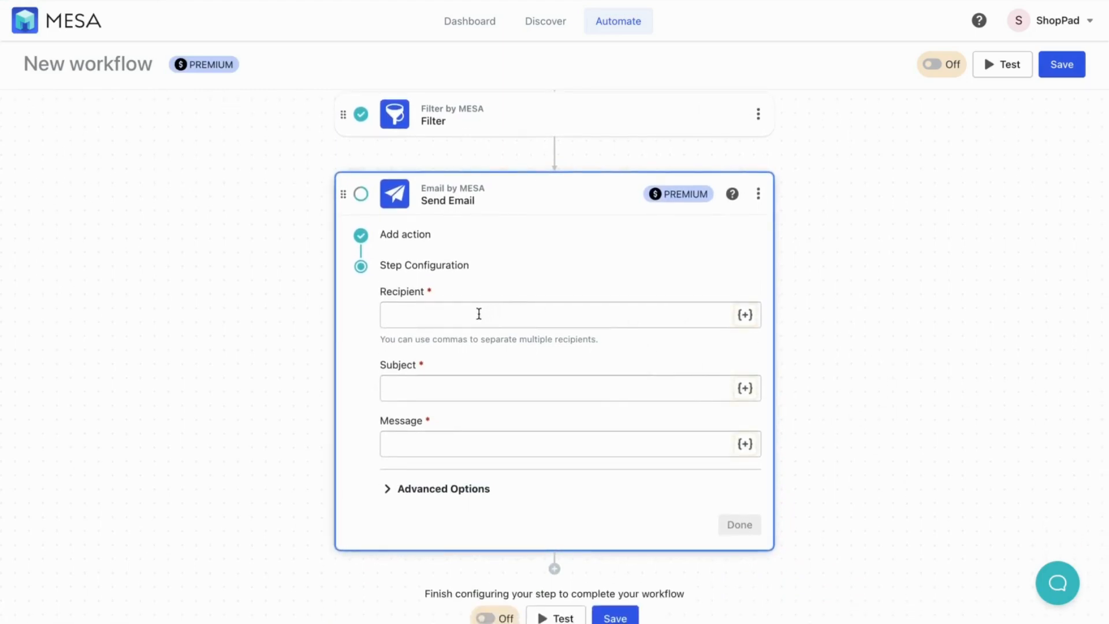
Enter the recipient's e-mail, subject 'Coupon Code Abuse Detected', message 'Houston, we have a problem...', and save
{"action": "left_click", "coordinate": [477, 314]}
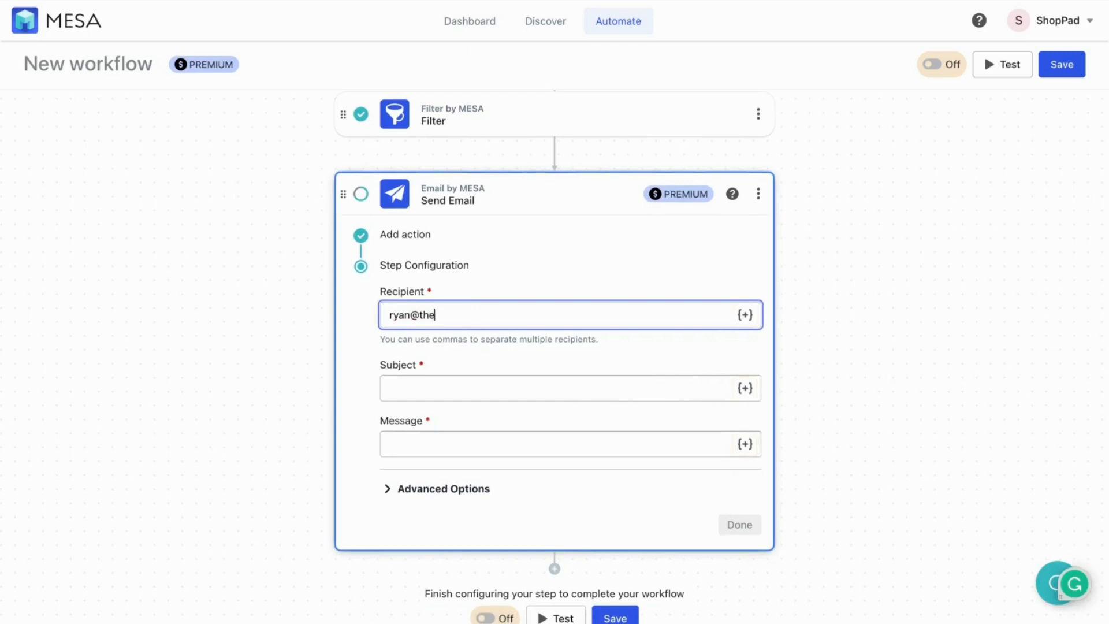
{"action": "key", "text": "Tab"}
{"action": "key", "text": "Tab"}
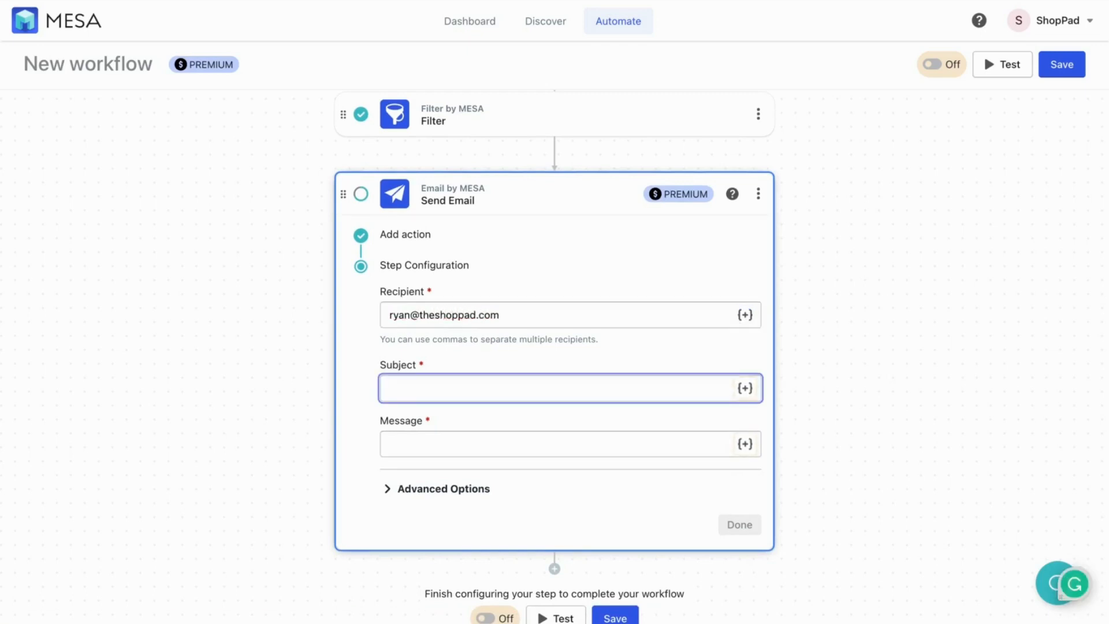
{"action": "type", "text": "Coupon Code Abuse Detected"}
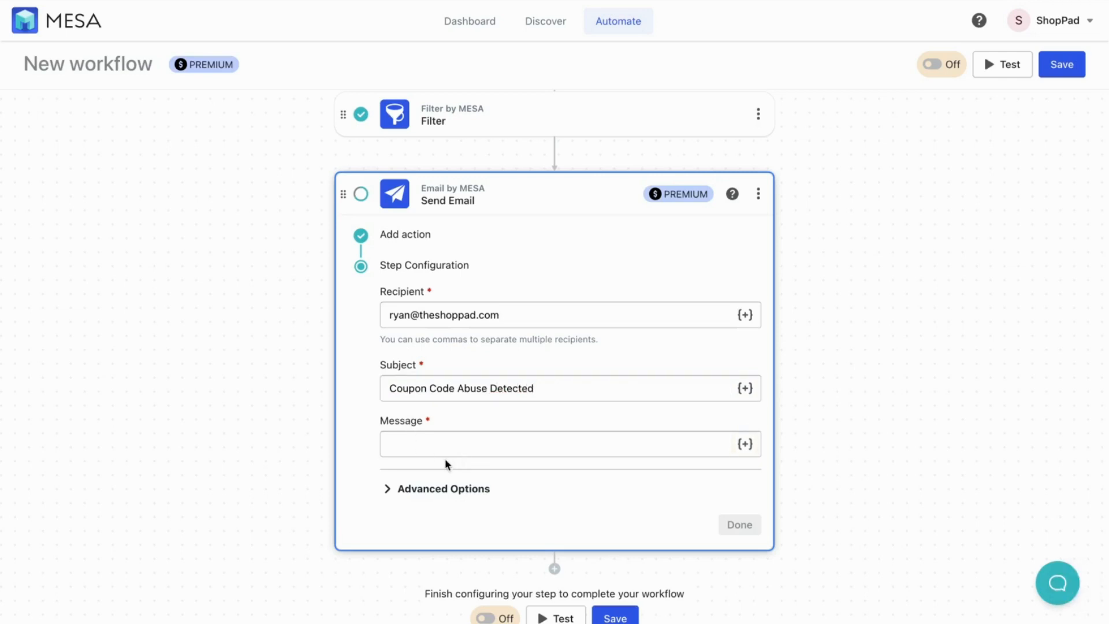
{"action": "left_click", "coordinate": [434, 446]}
{"action": "type", "text": "Houston, we ha"}
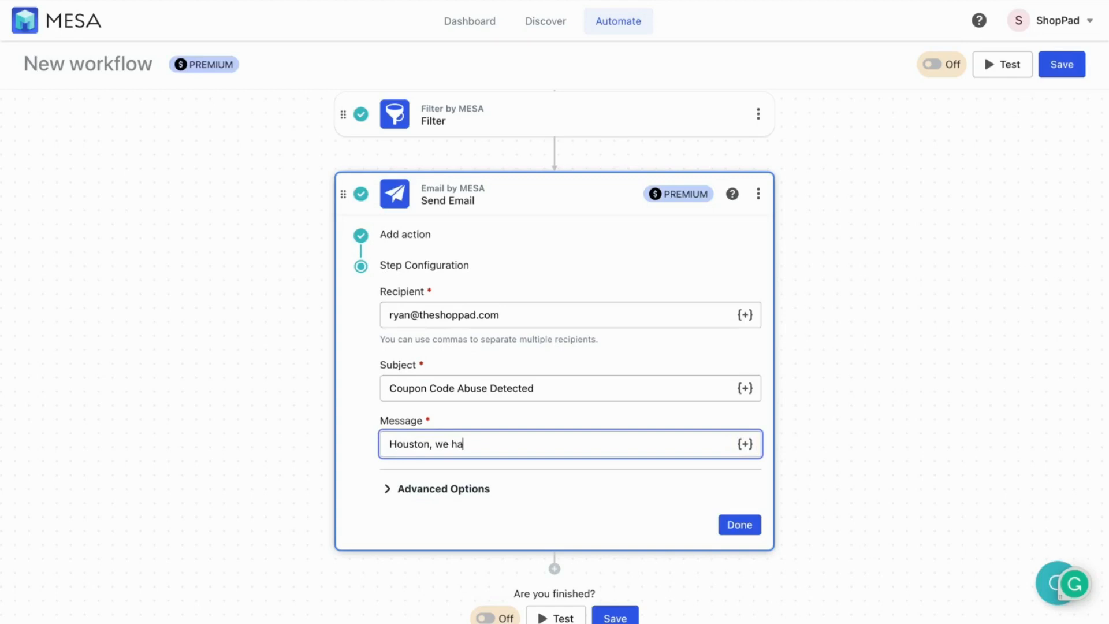
{"action": "type", "text": "ve a problem..."}
{"action": "left_click", "coordinate": [617, 617]}
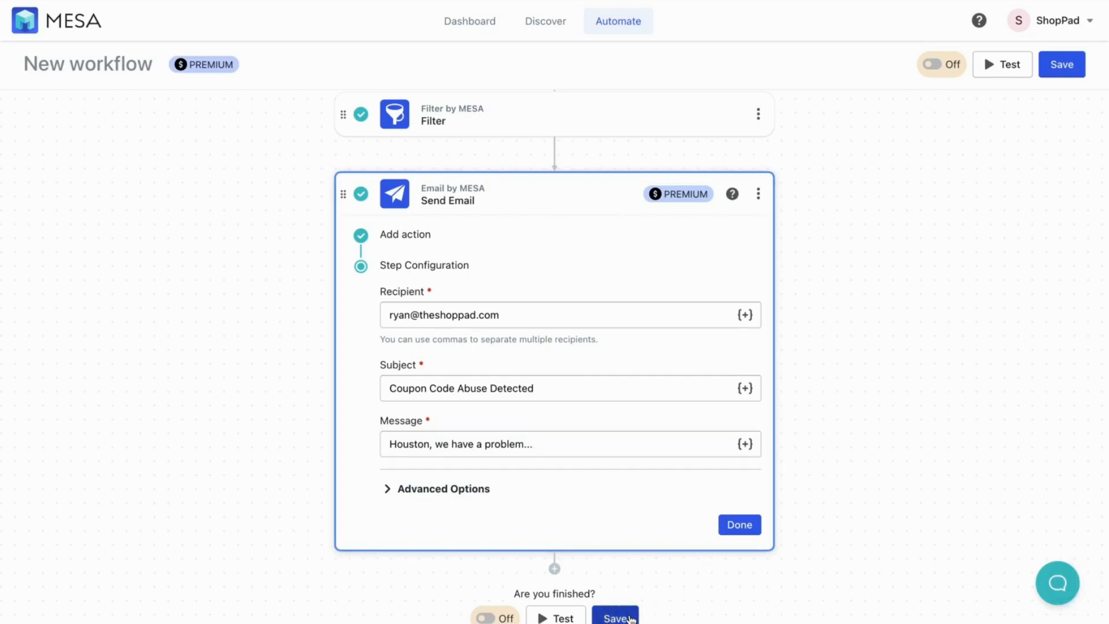
Name the workflow 'Detect Coupon Code Abuse', save the details, and switch it on
{"action": "type", "text": "Det"}
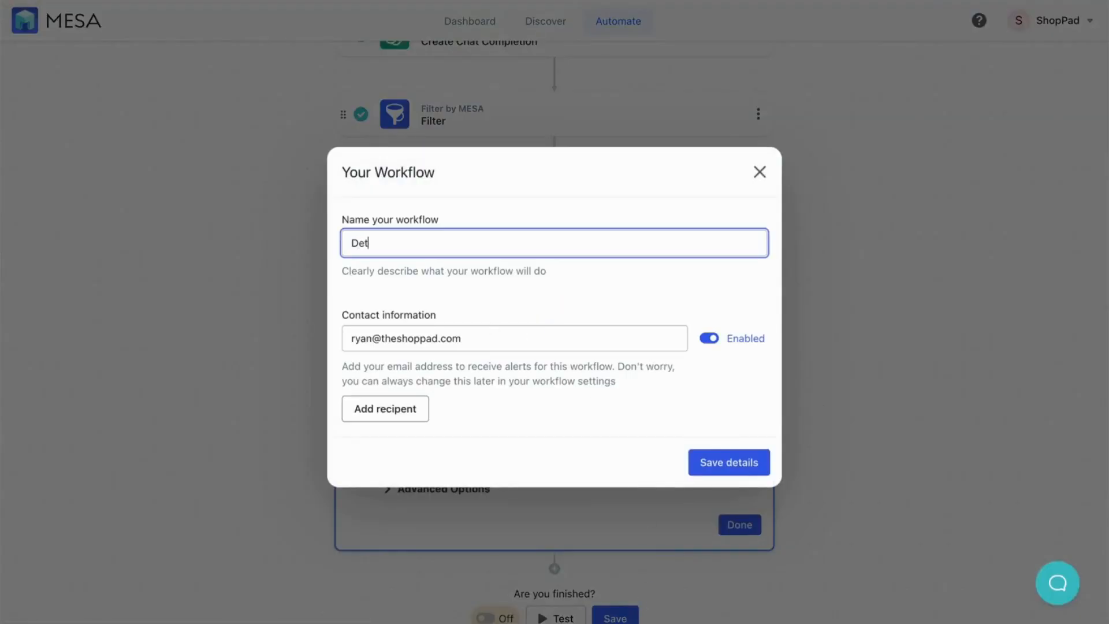
{"action": "type", "text": "ect Coupon Code Abuse"}
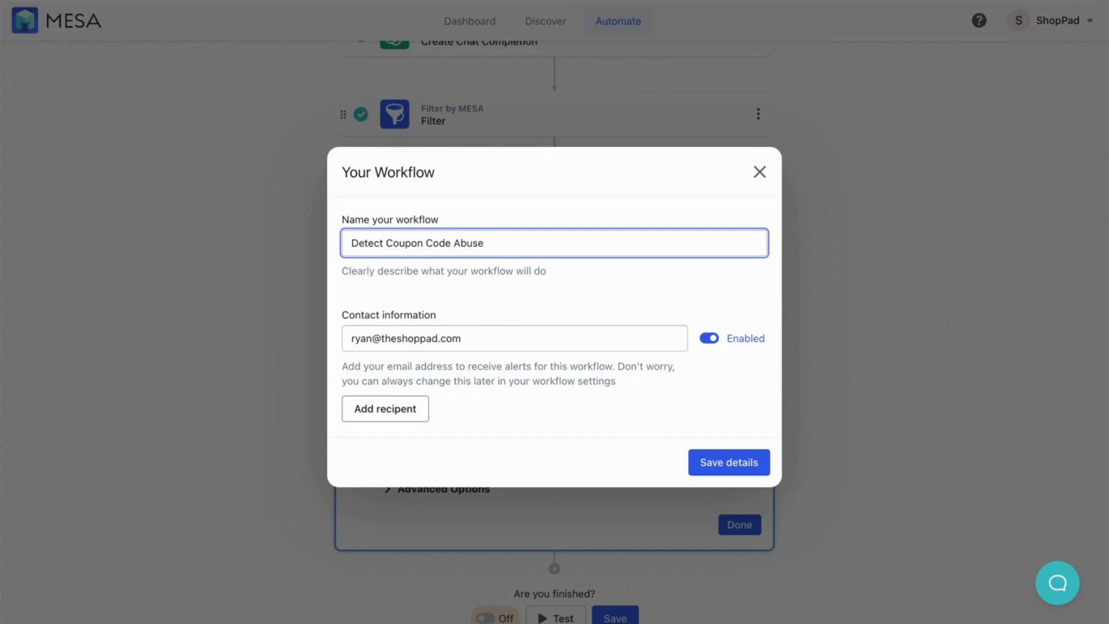
{"action": "left_click", "coordinate": [717, 471]}
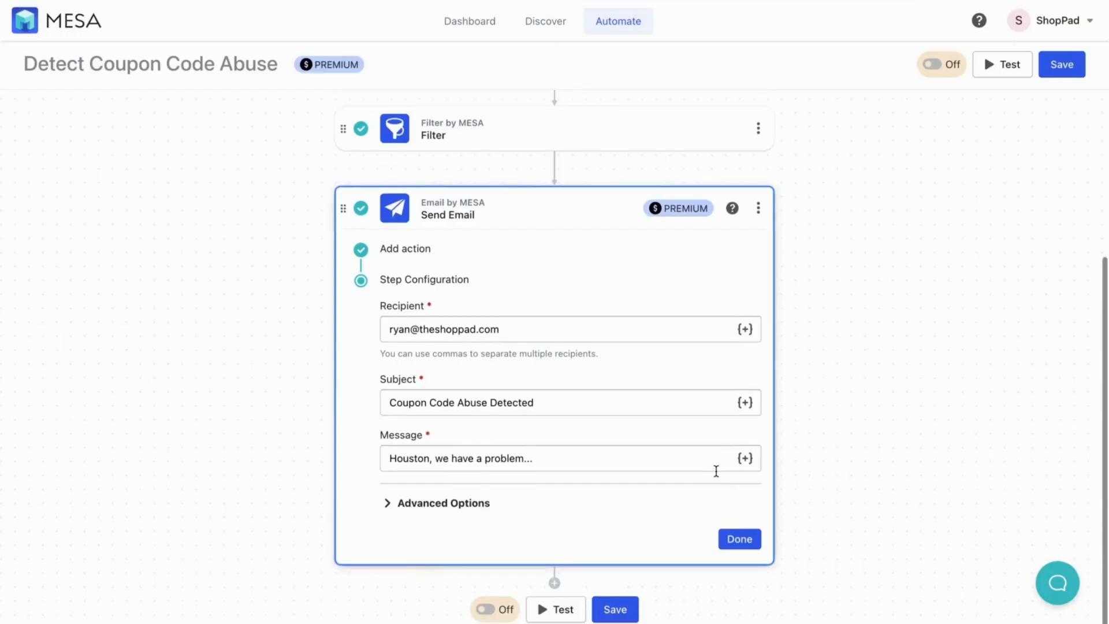
{"action": "left_click", "coordinate": [945, 68]}
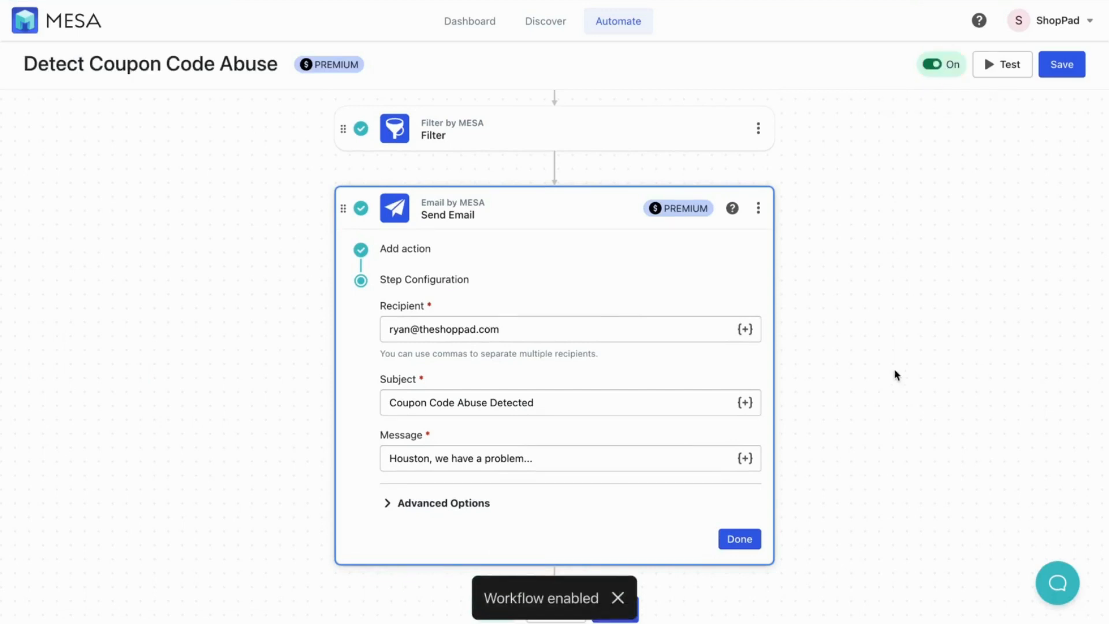
{"action": "scroll", "coordinate": [894, 369], "scroll_direction": "up", "scroll_amount": 10}
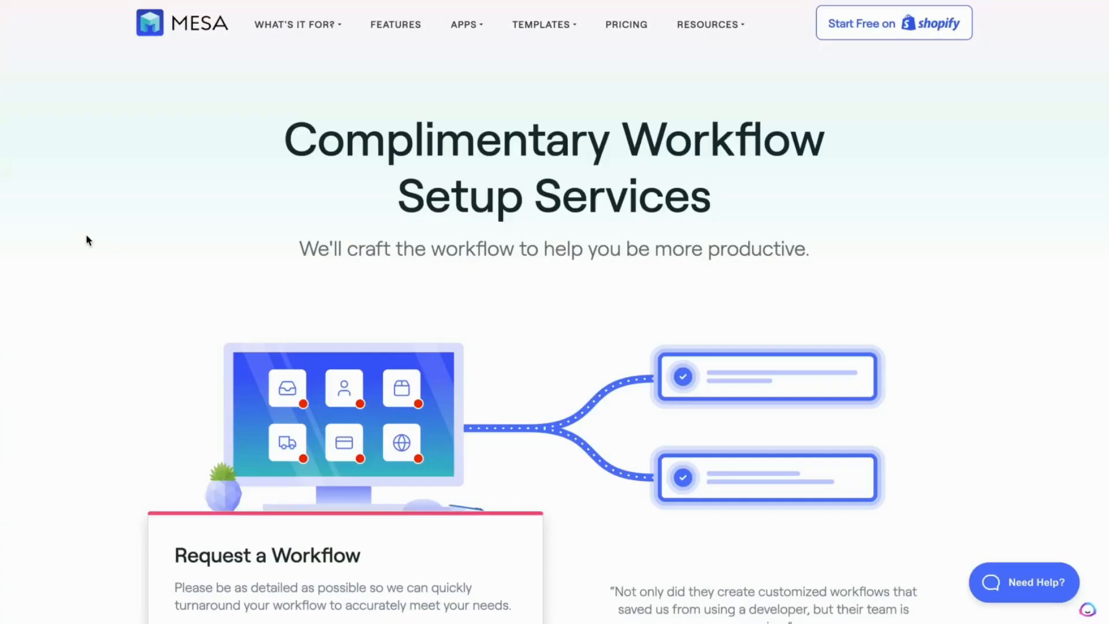
Leave the Complimentary Workflow Setup Services page for the MESA home page
{"action": "scroll", "coordinate": [87, 240], "scroll_direction": "down", "scroll_amount": 10}
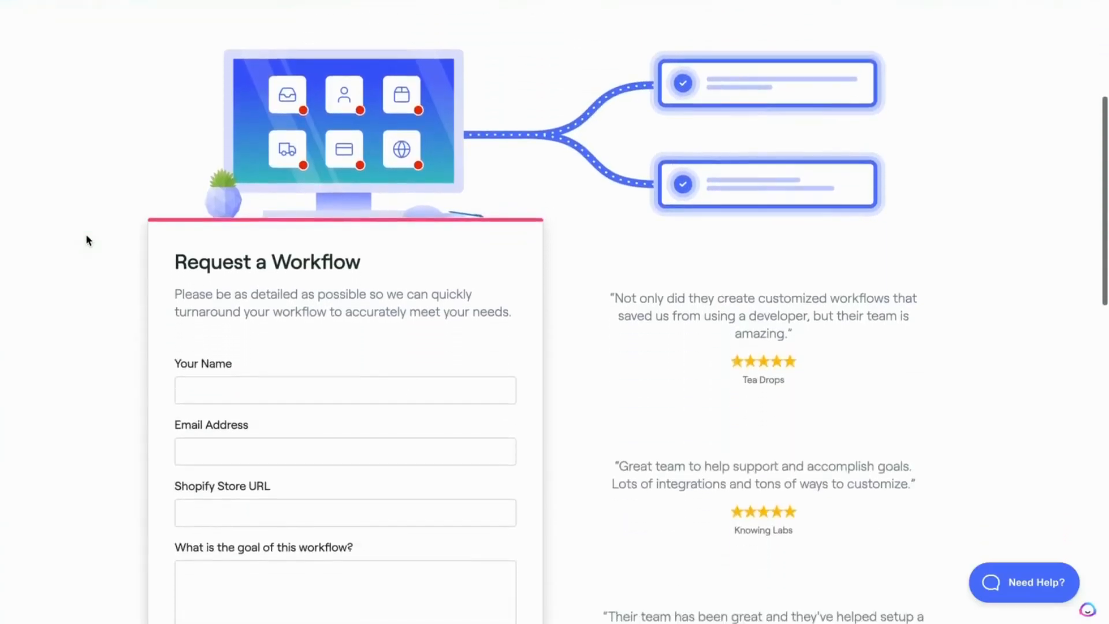
{"action": "scroll", "coordinate": [87, 241], "scroll_direction": "down", "scroll_amount": 3}
{"action": "scroll", "coordinate": [87, 241], "scroll_direction": "up", "scroll_amount": 10}
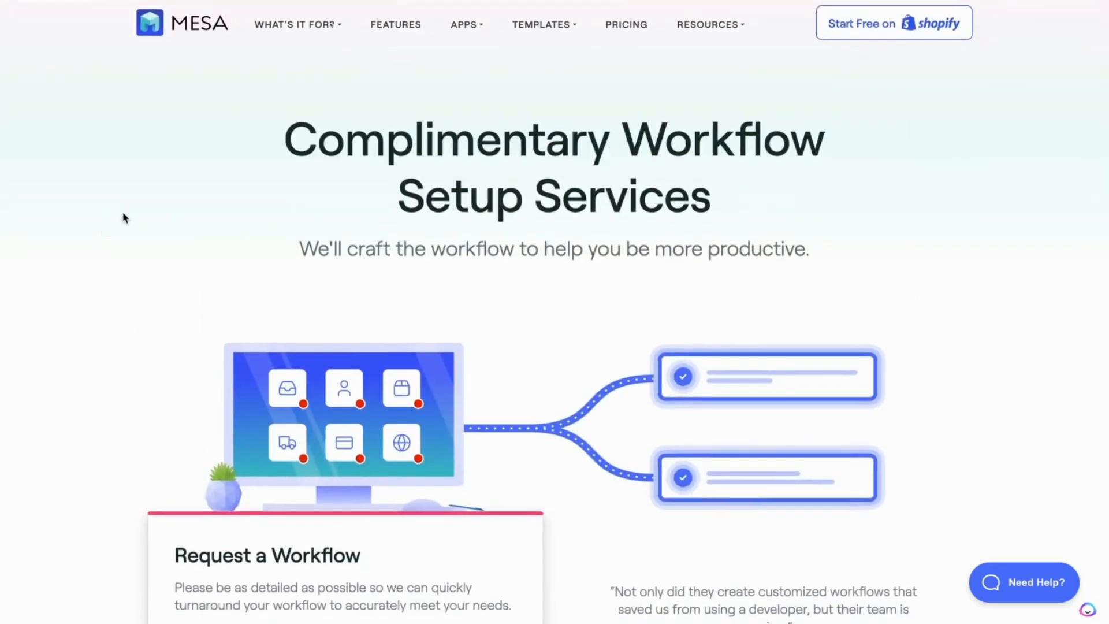
{"action": "left_click", "coordinate": [193, 28]}
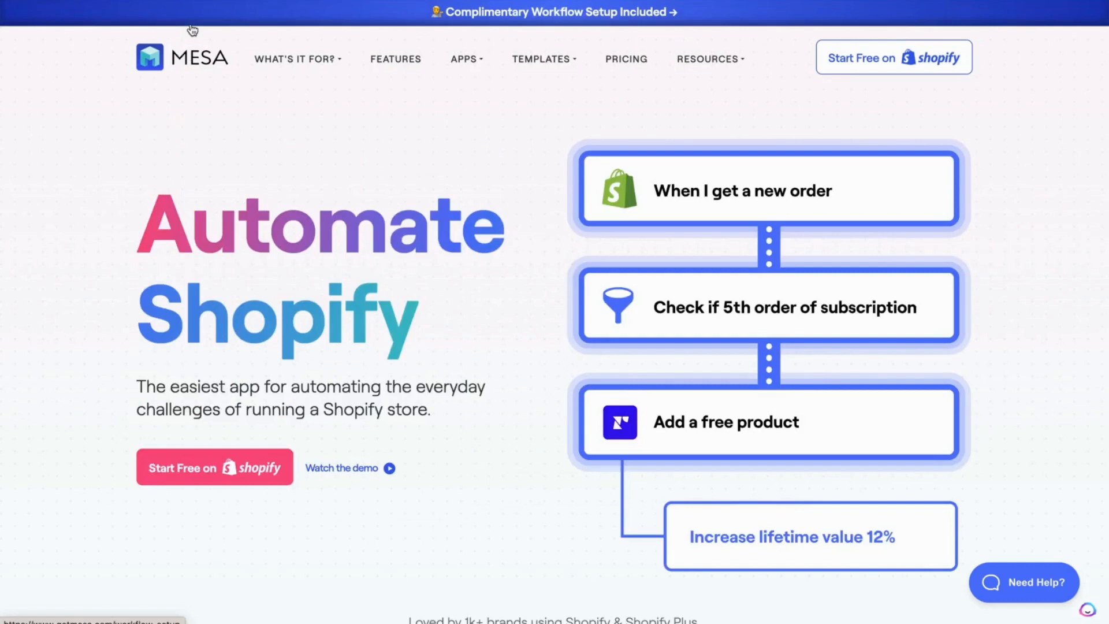